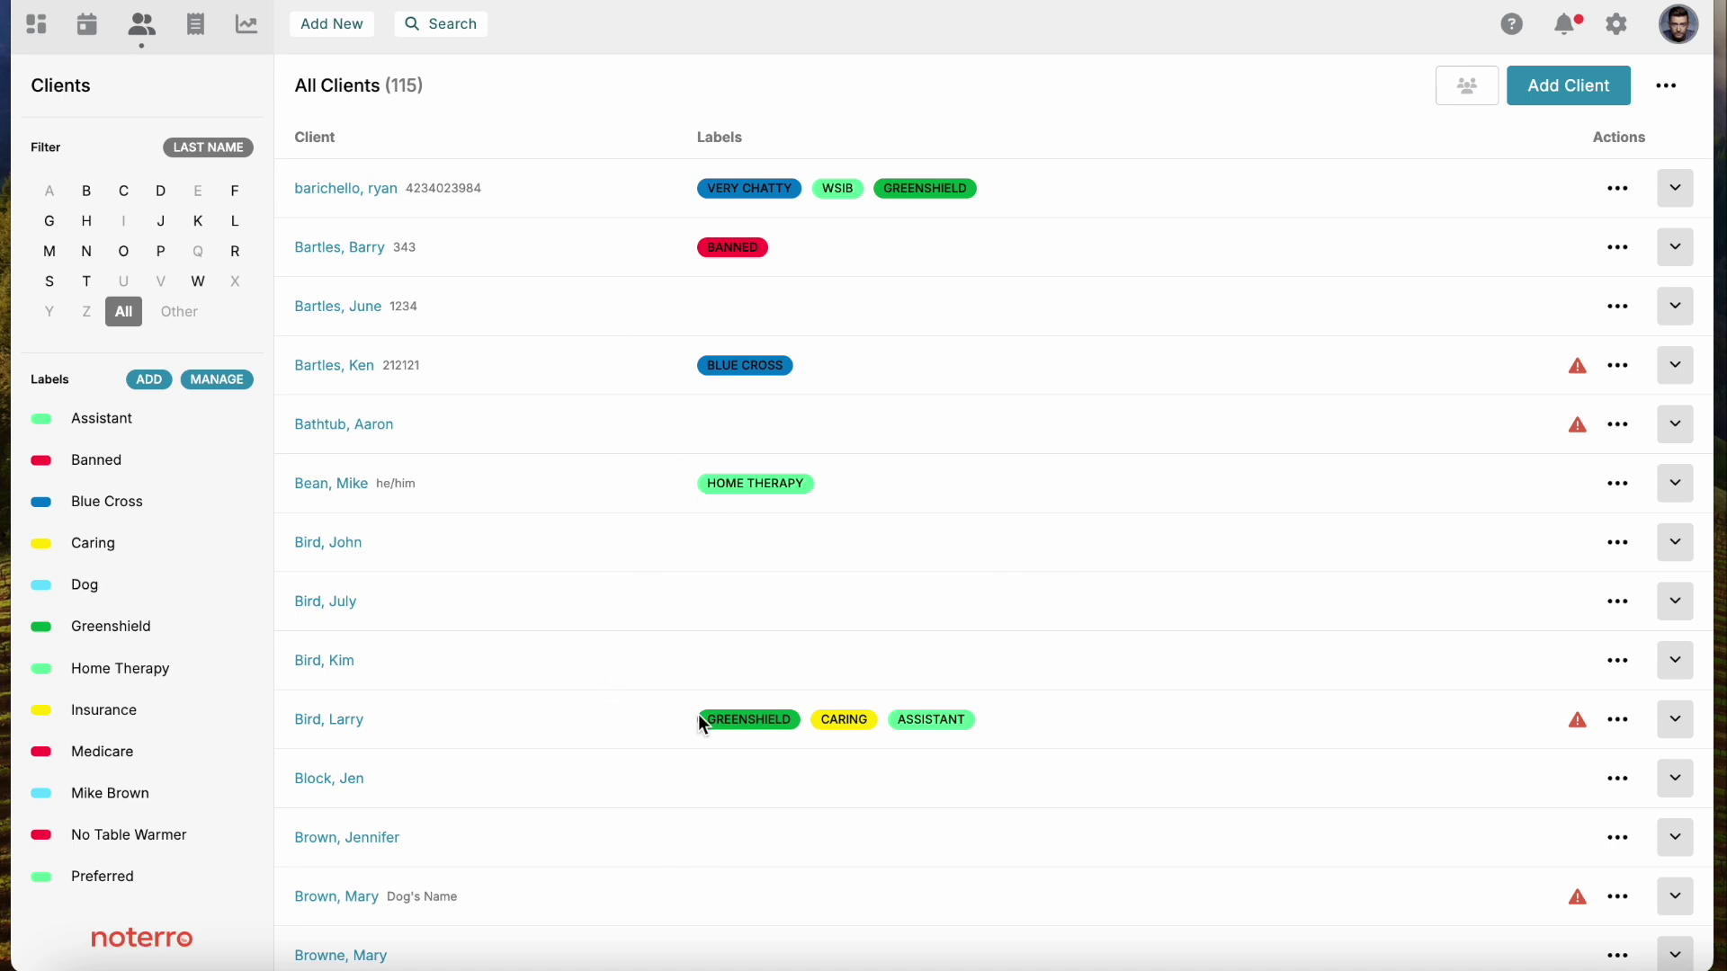
Filter the client list by the Blue Cross and Greenshield labels, and clear both filters.
click(125, 520)
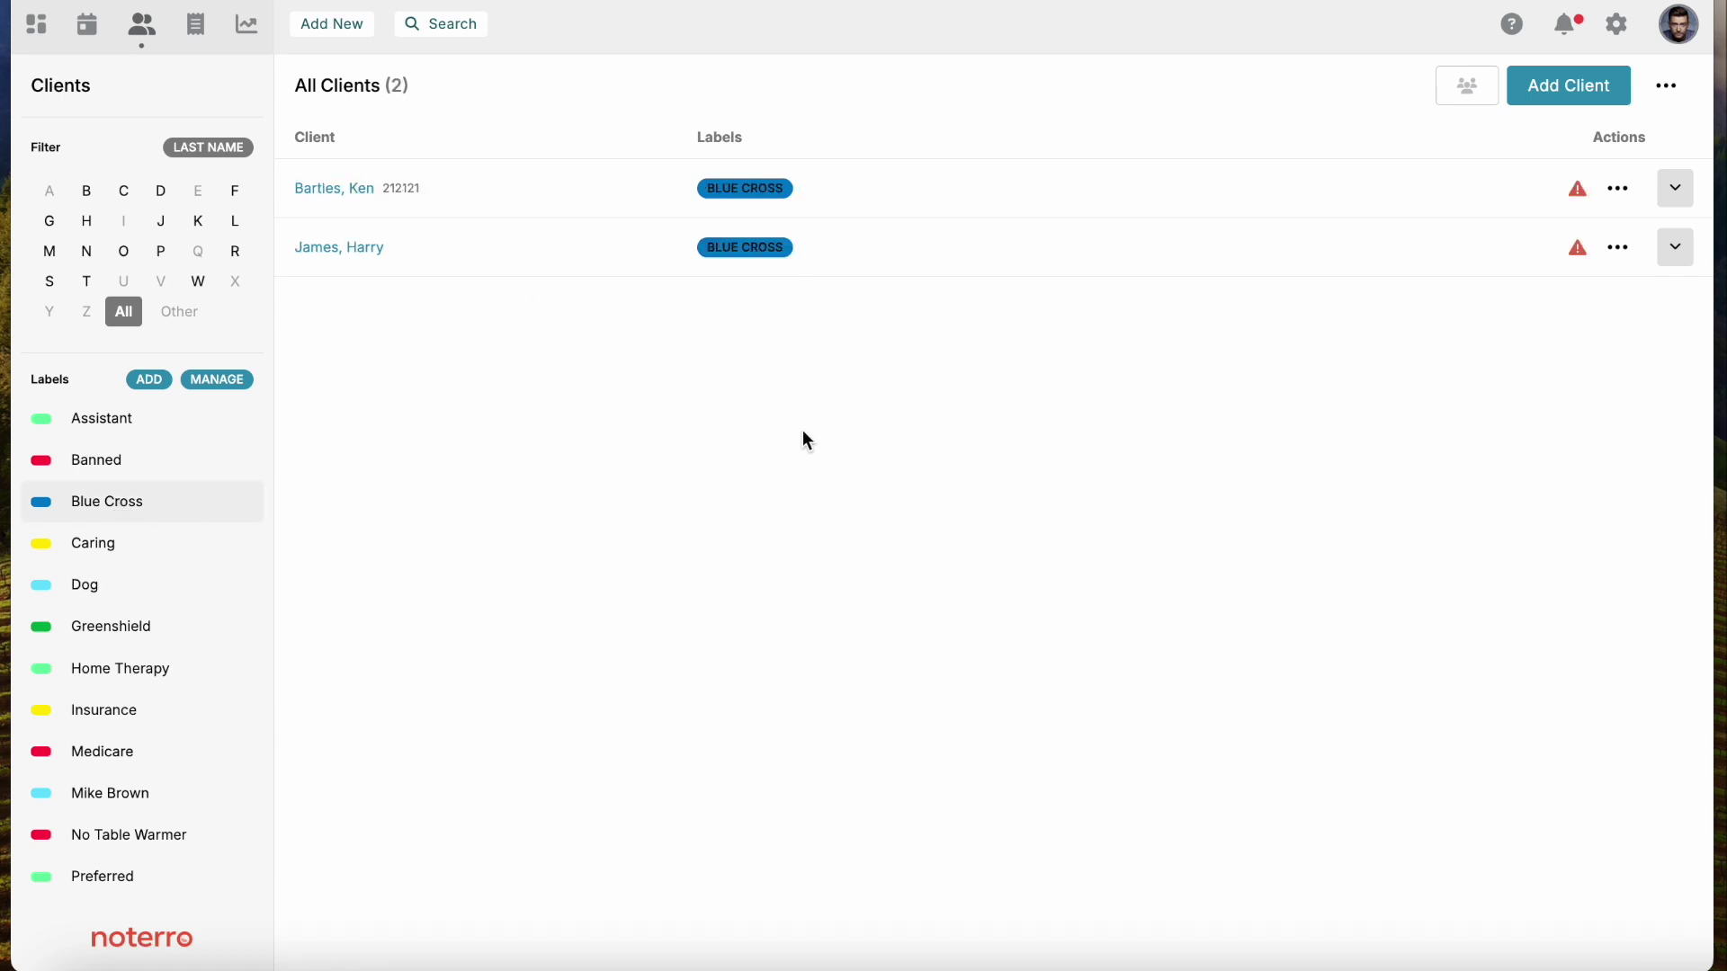
click(139, 636)
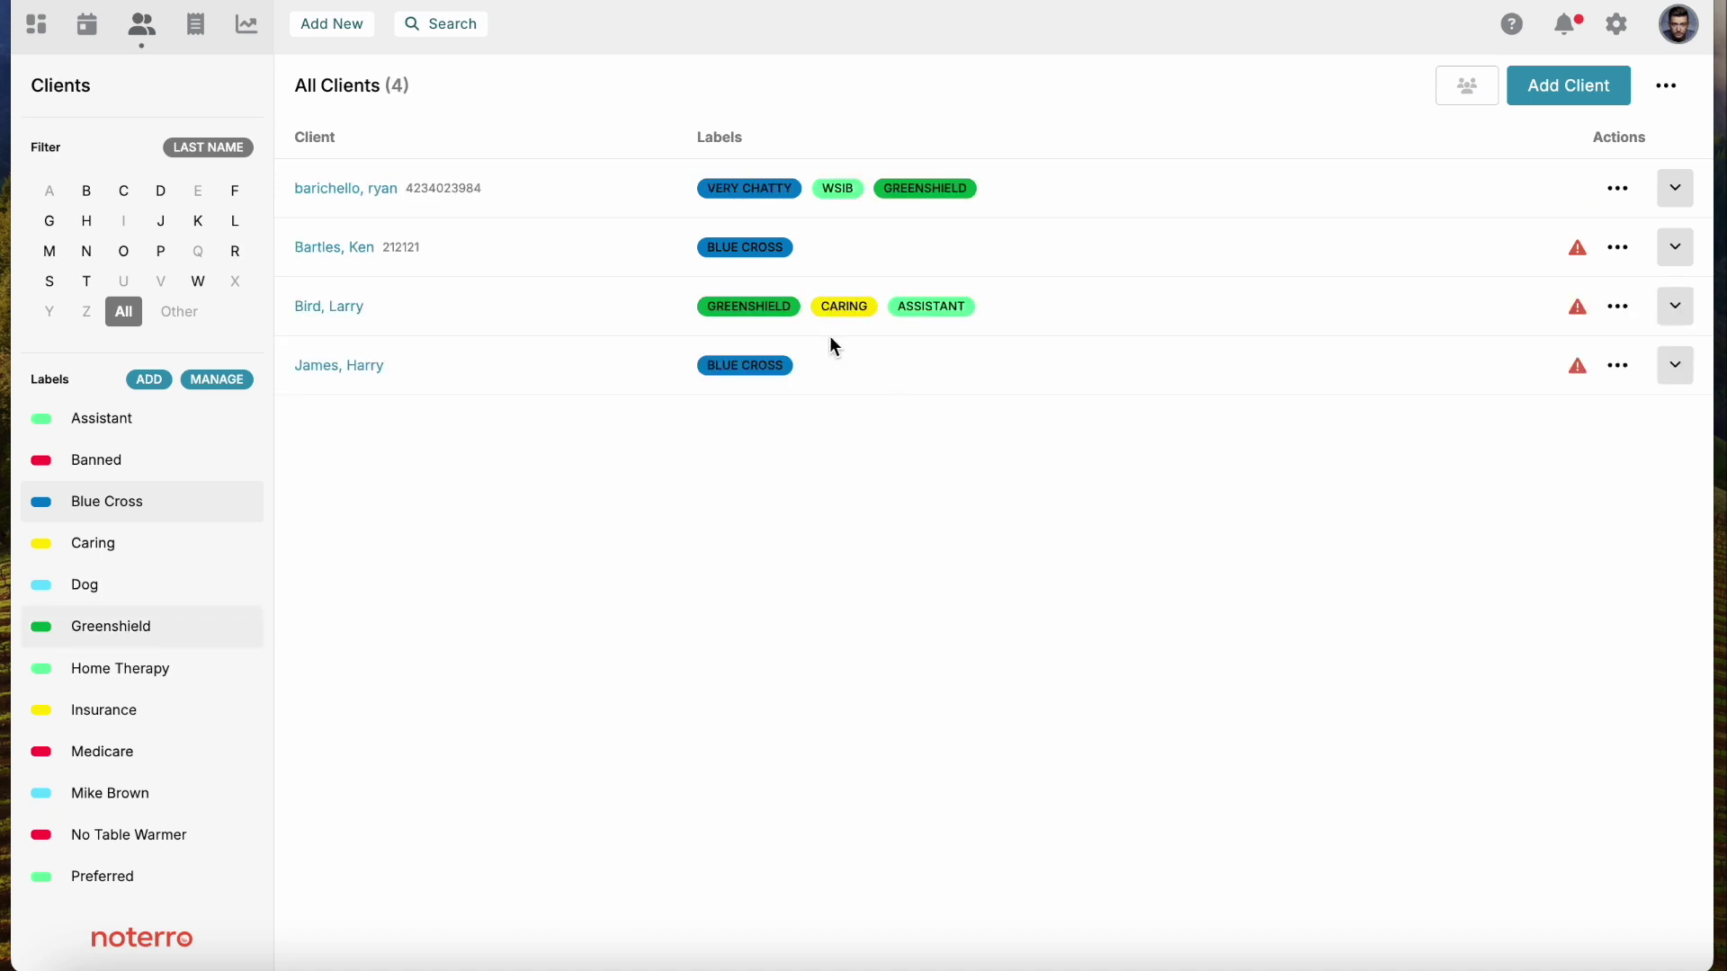
click(136, 641)
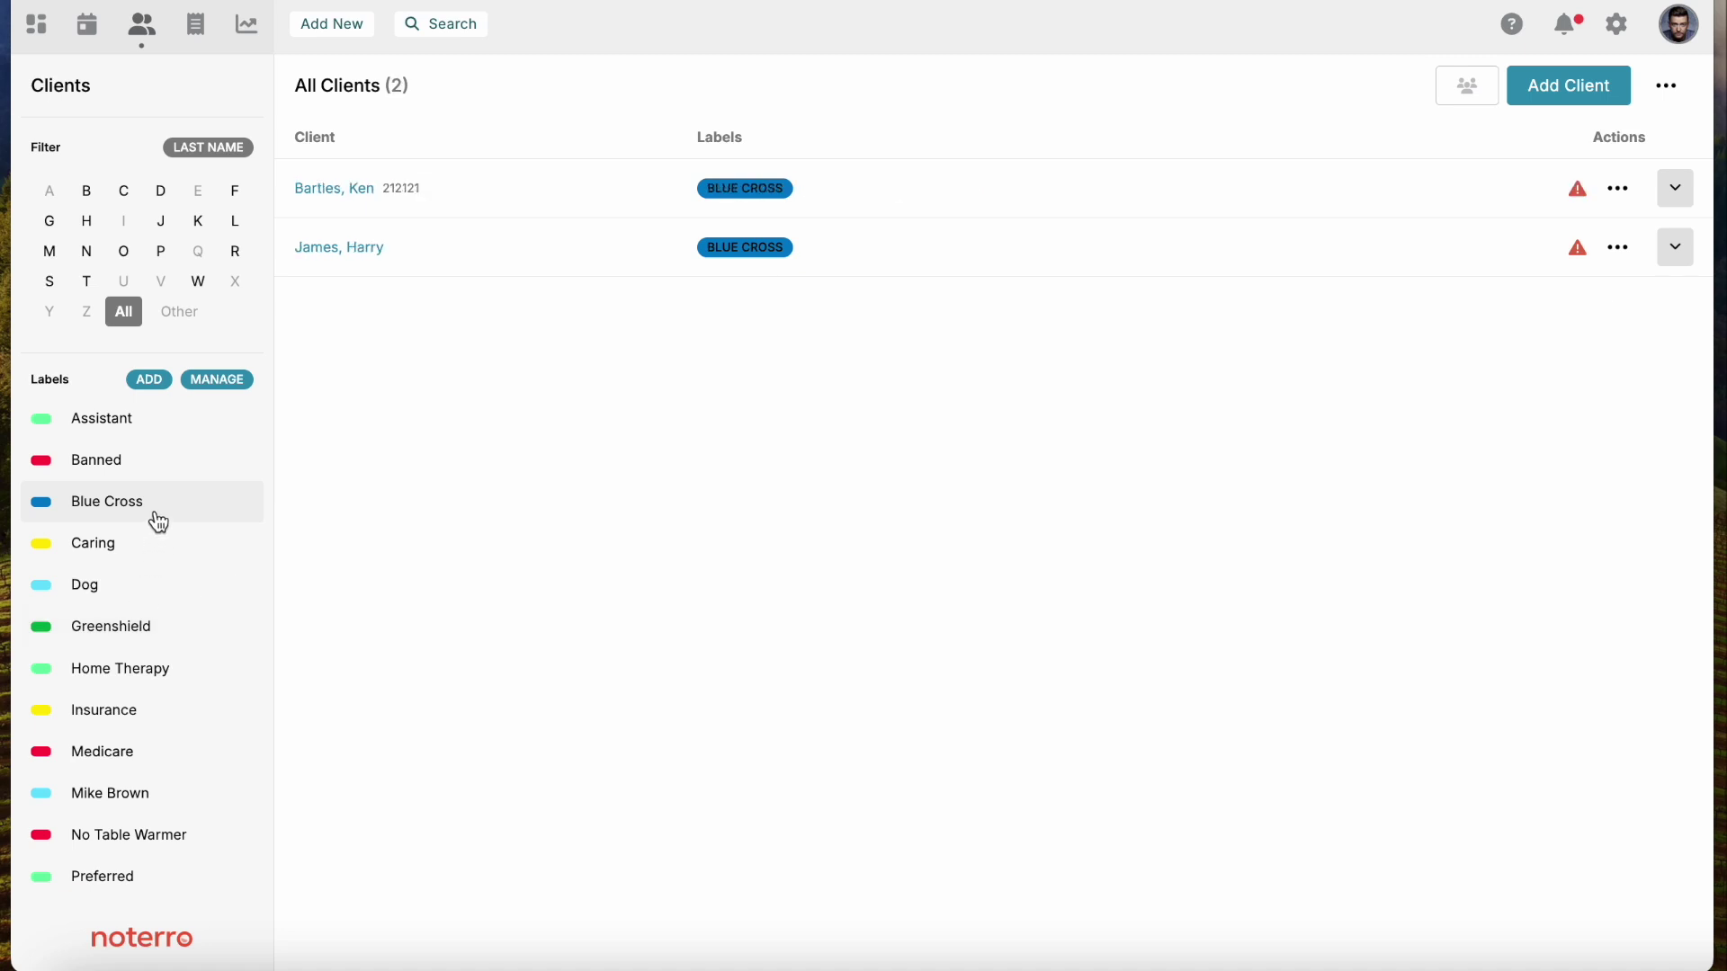
click(158, 520)
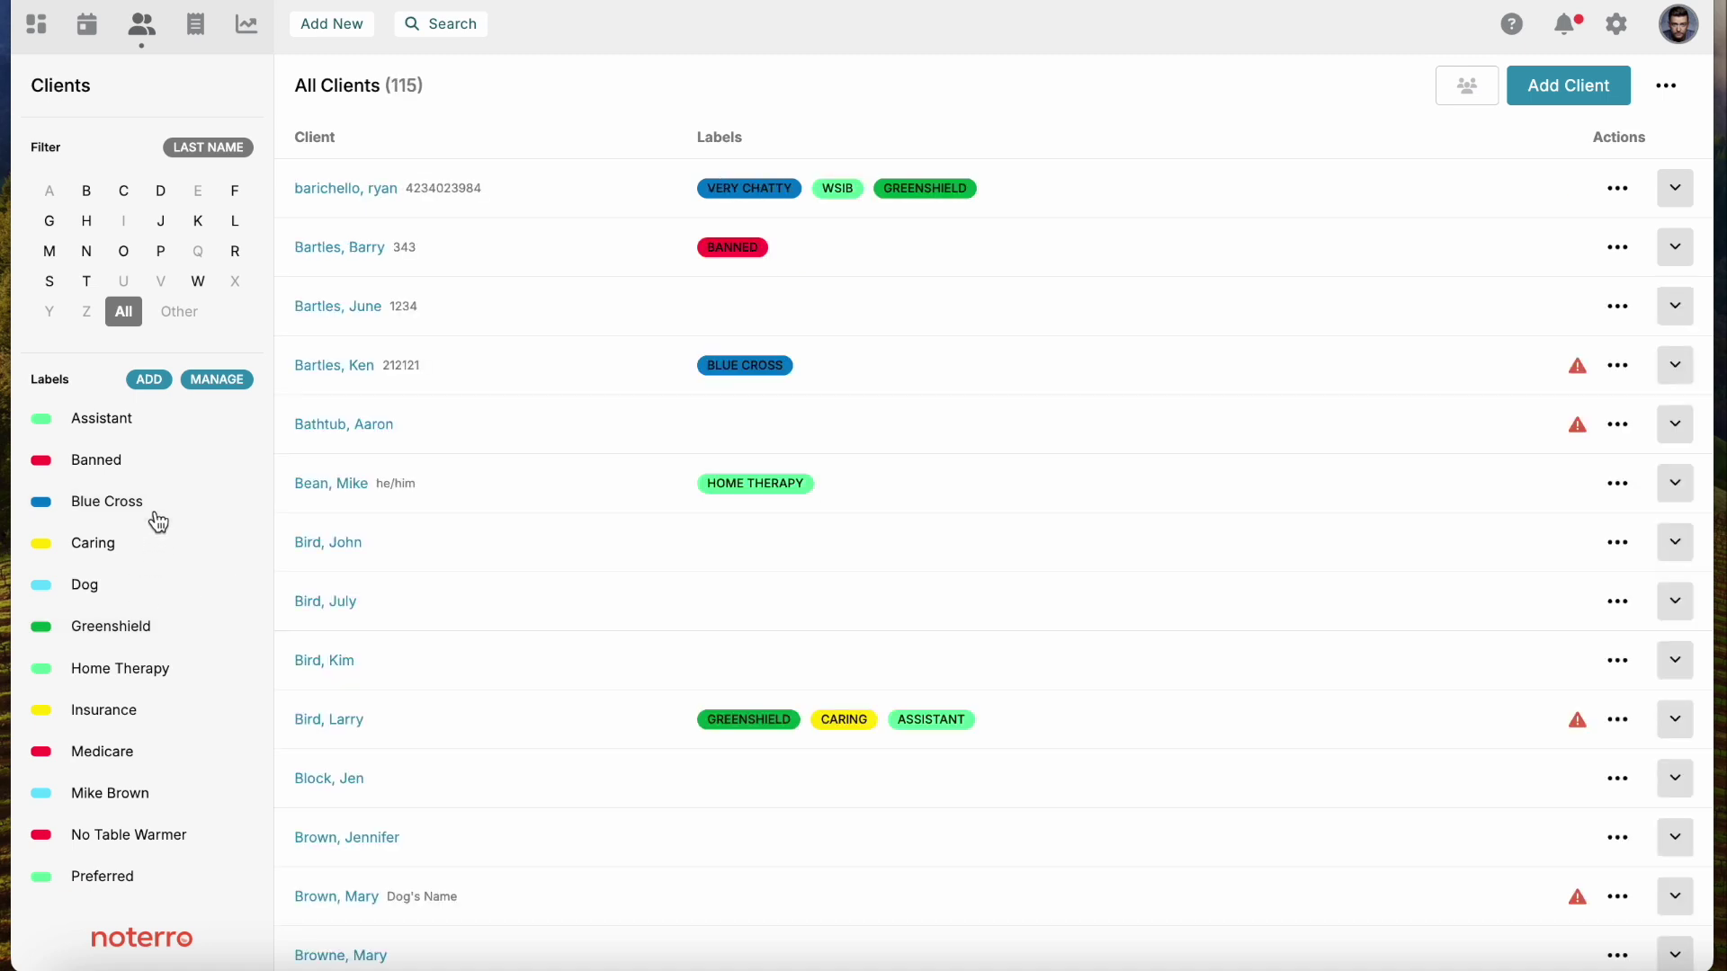
Open the Assistant label's edit form from the clinic's label management list and close it without changes.
click(228, 386)
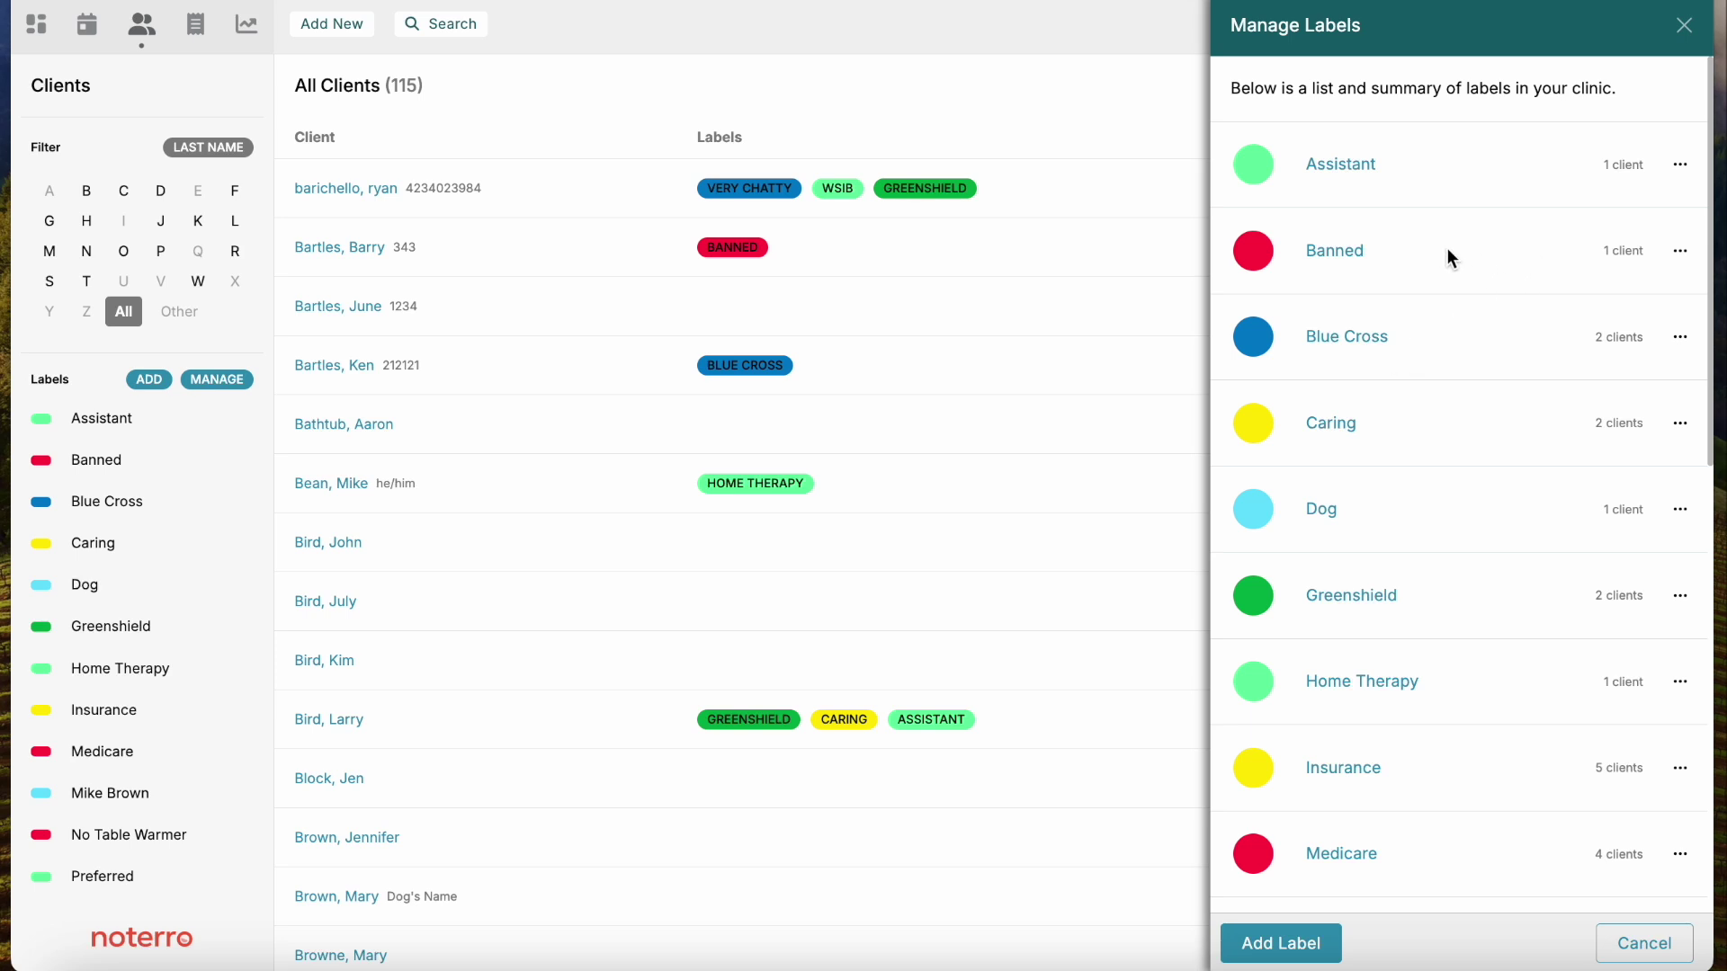
click(1681, 169)
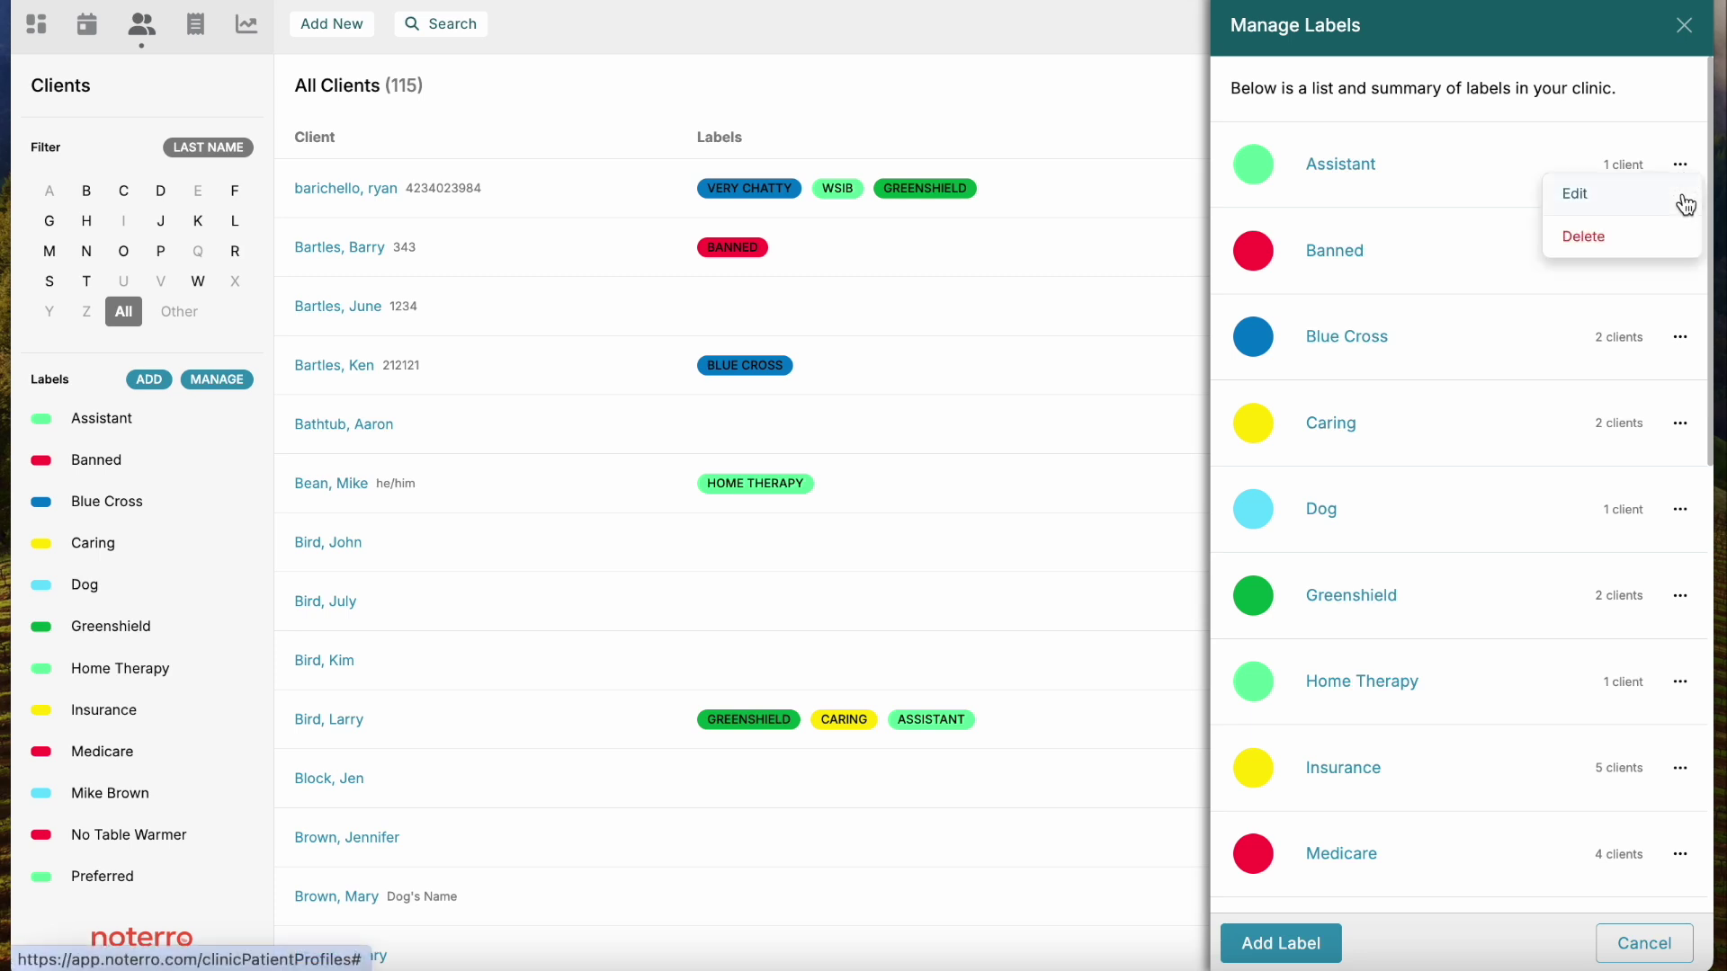
click(1567, 198)
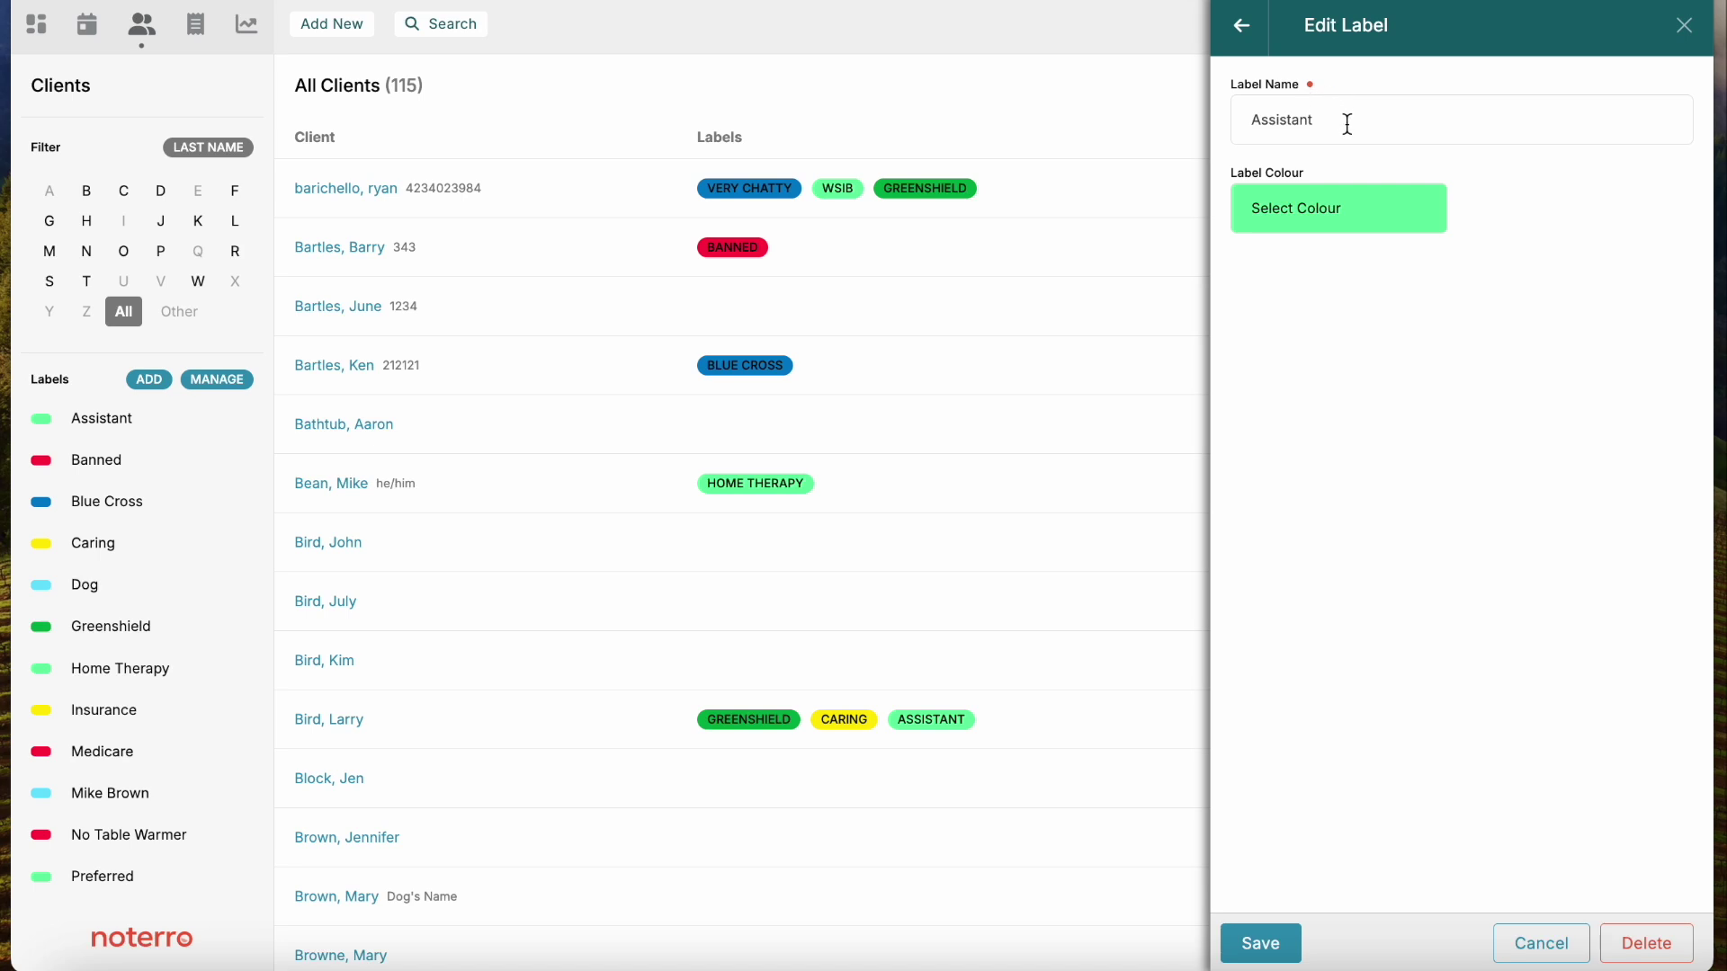
click(1687, 25)
Look over the colour choices in the form for adding a clinic label, and close it unsaved.
click(149, 382)
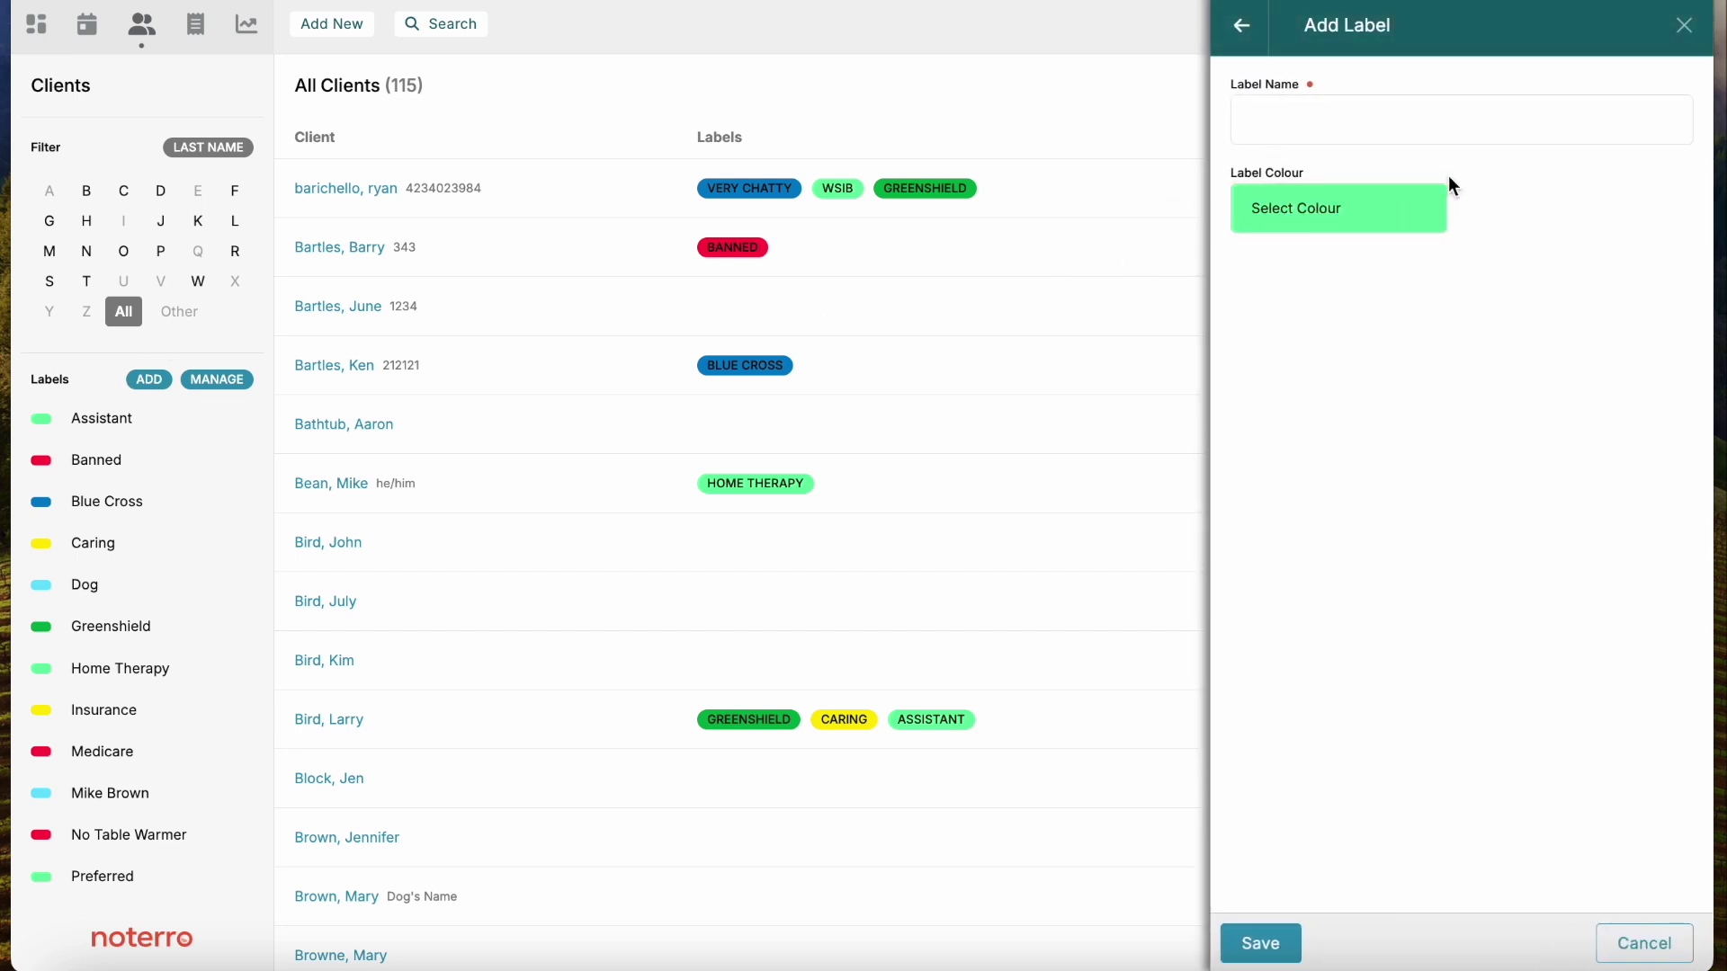
click(1356, 226)
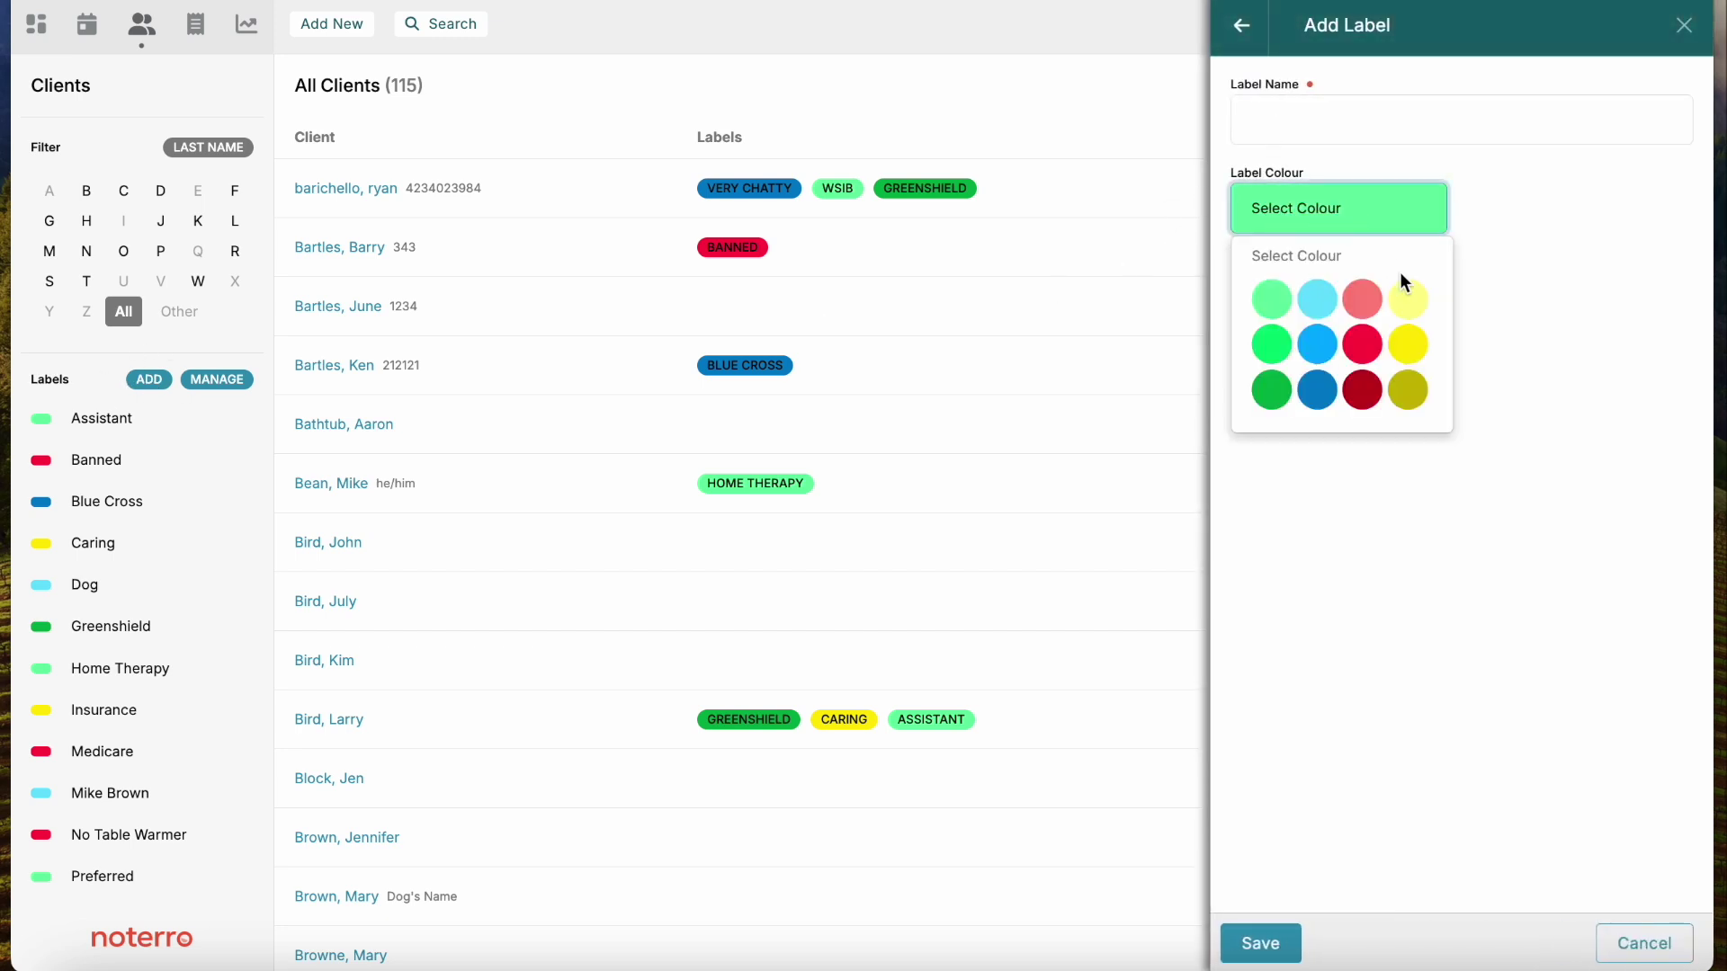
click(1686, 25)
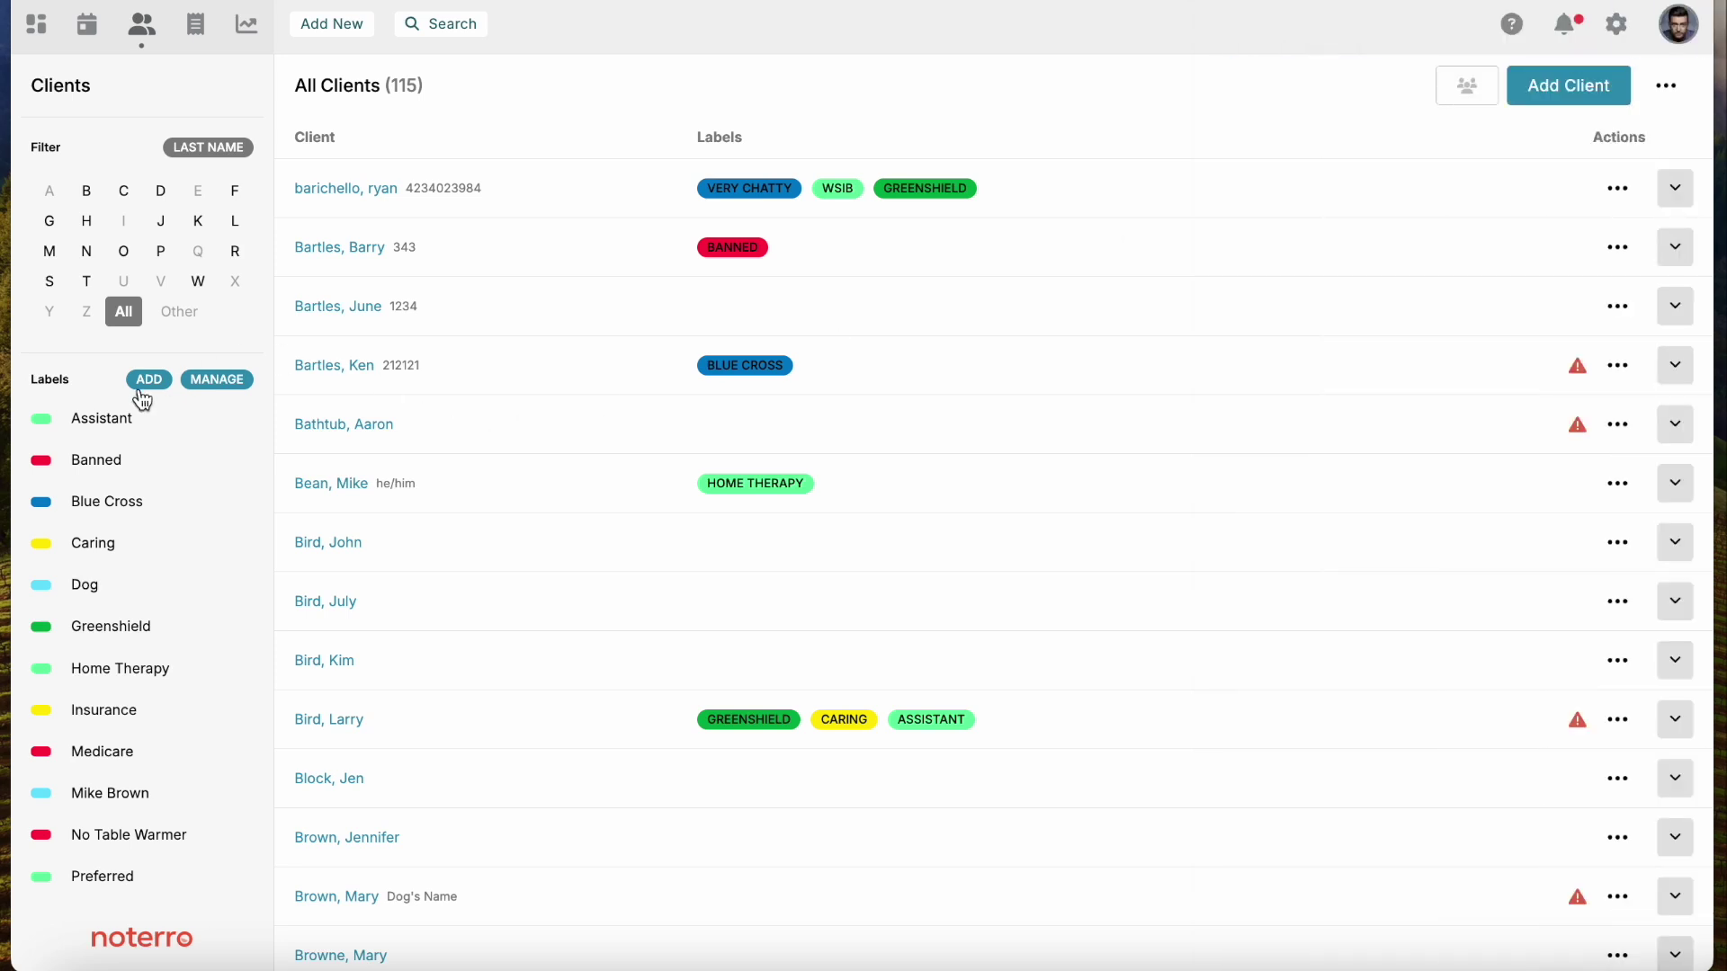
Add the Caring label to the profile of the client labelled Banned.
click(329, 252)
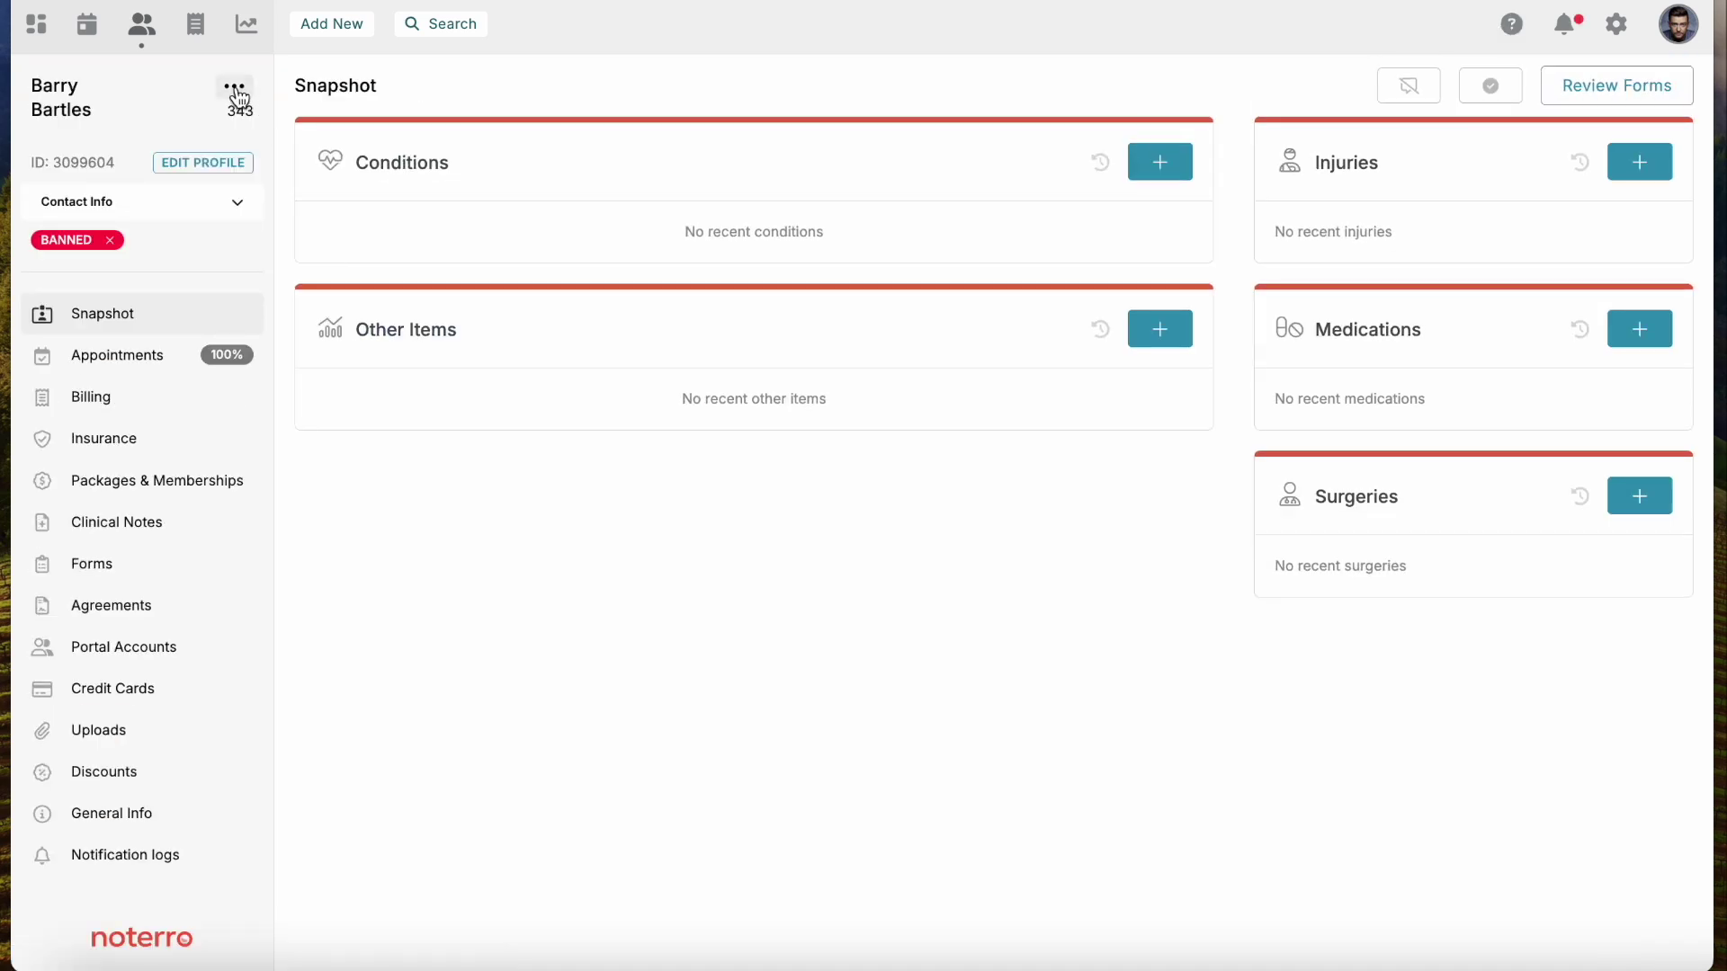
click(237, 92)
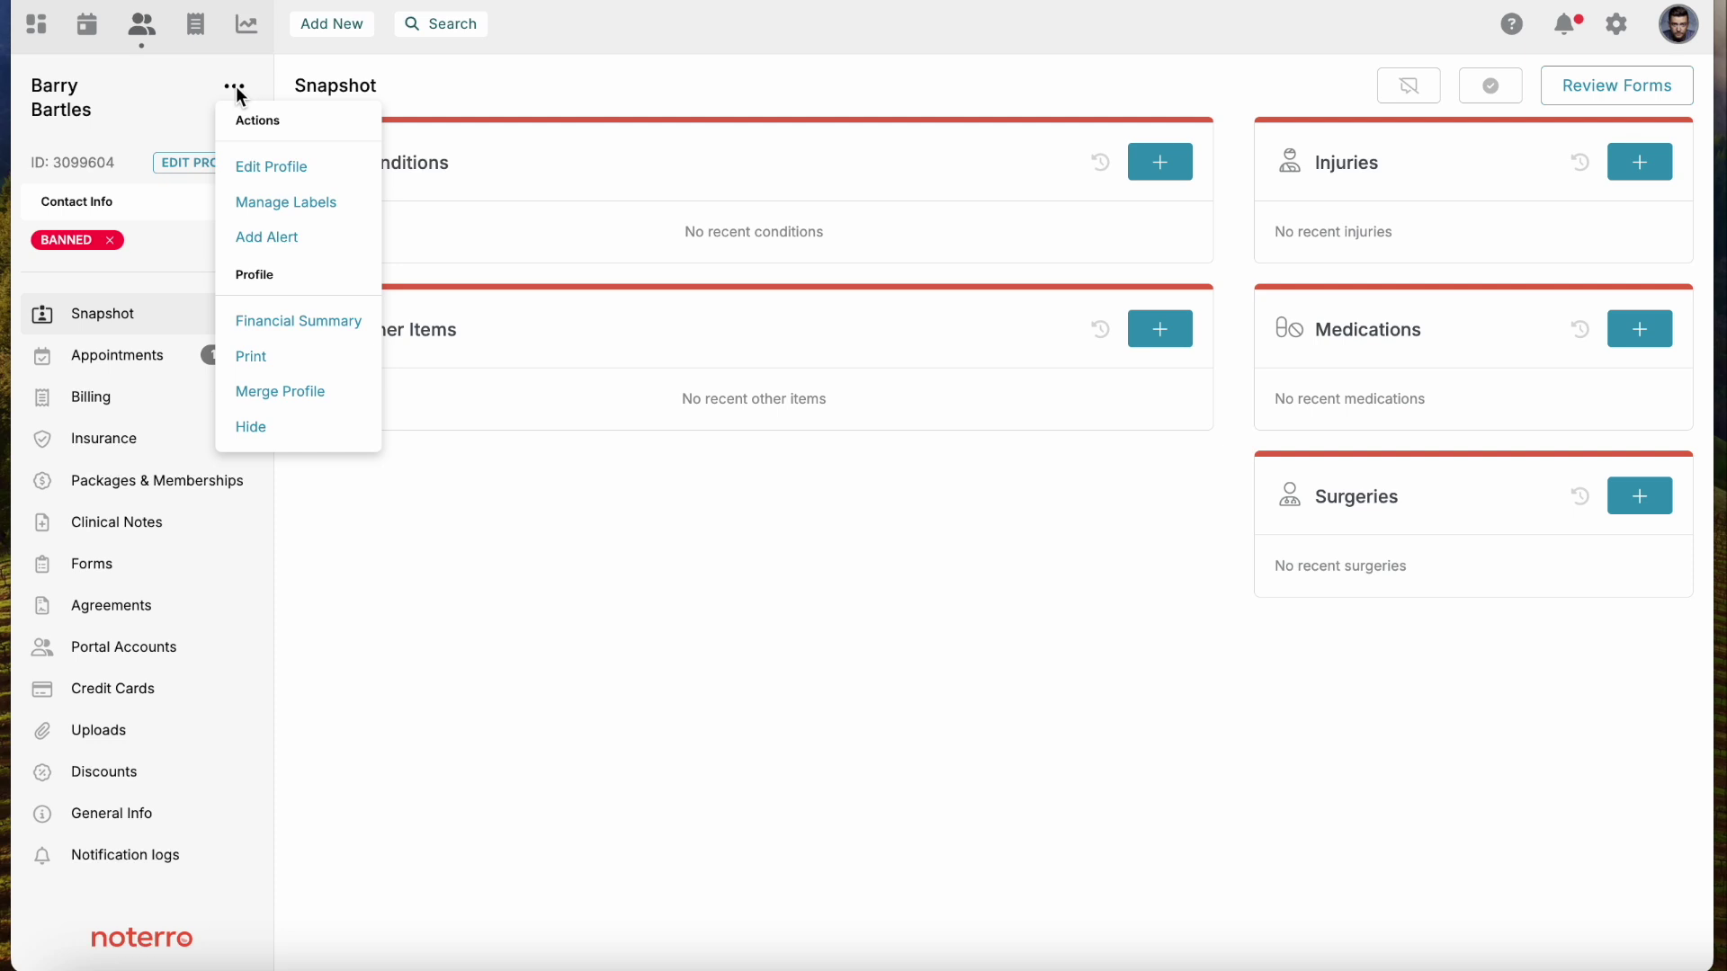
click(269, 202)
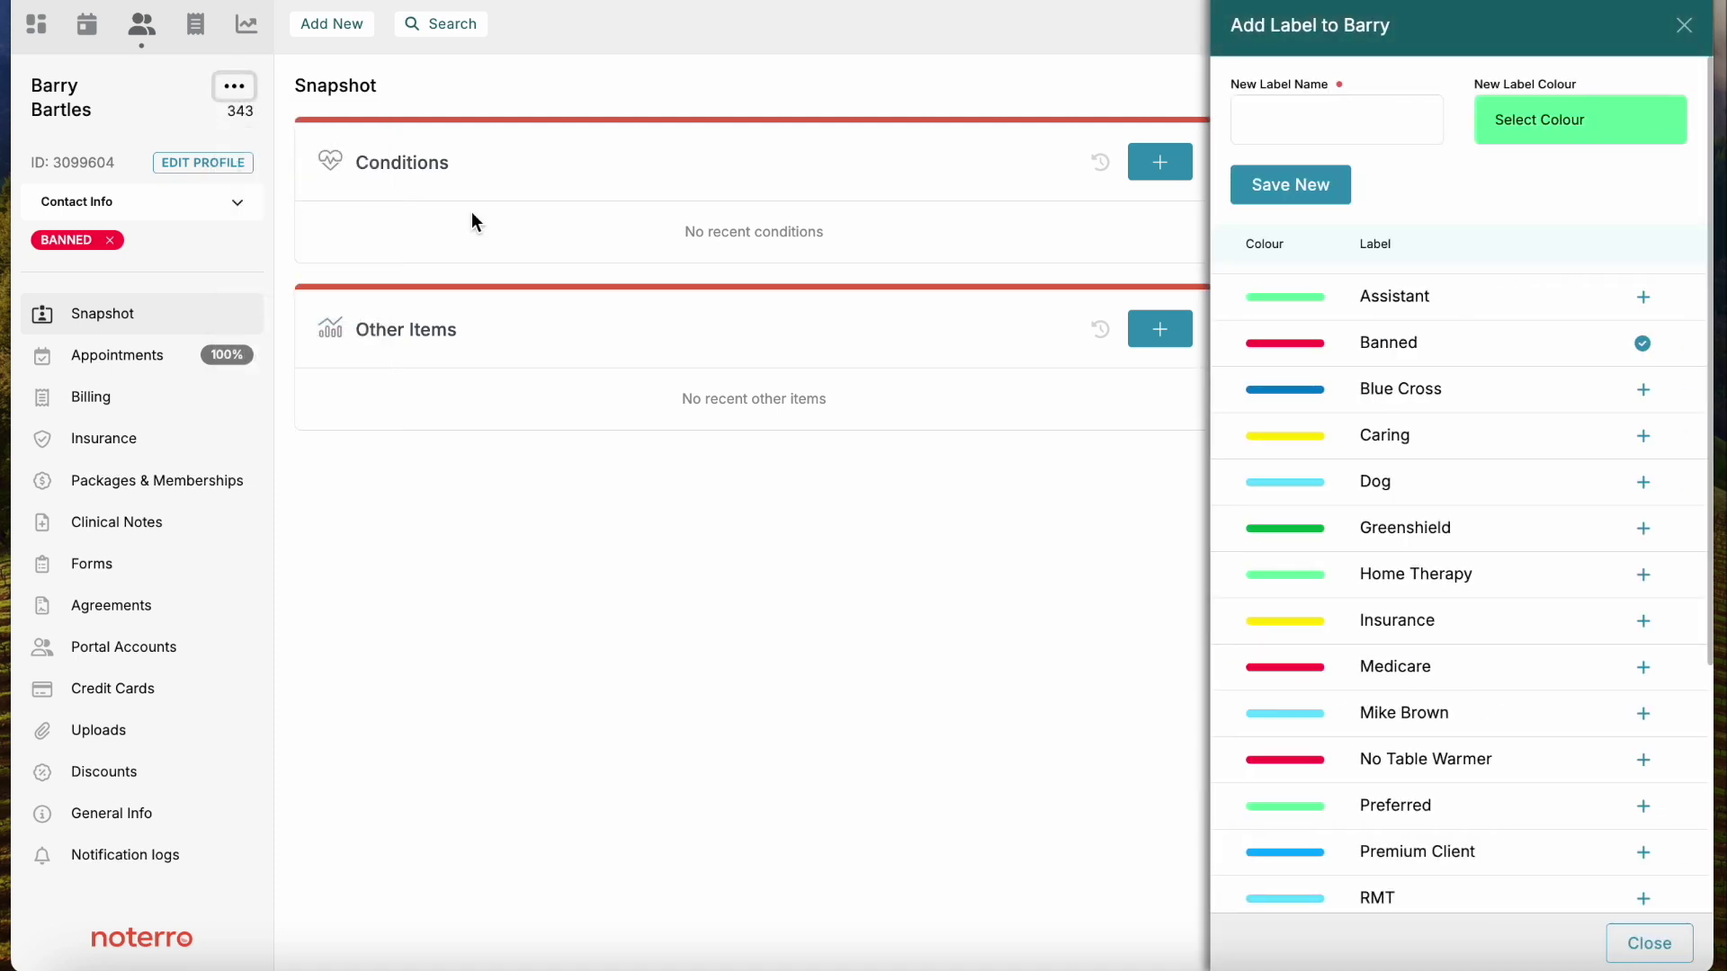
click(1397, 444)
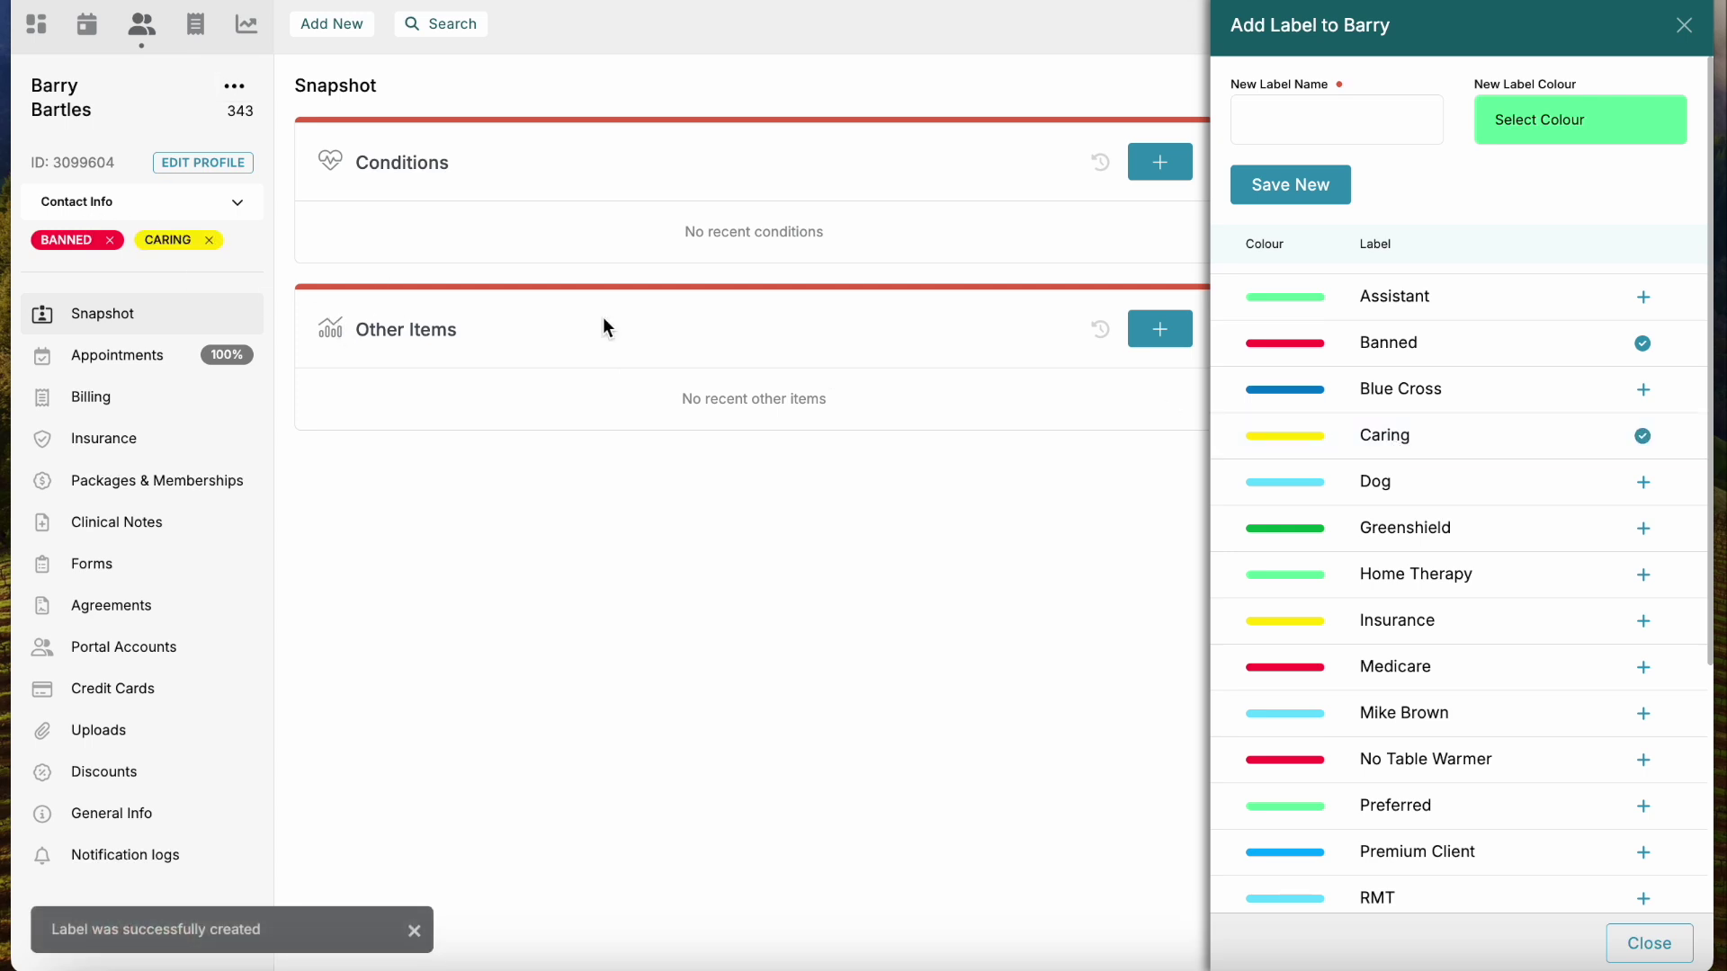
Create a new red label named Kind from the client's label management and save it.
click(1268, 127)
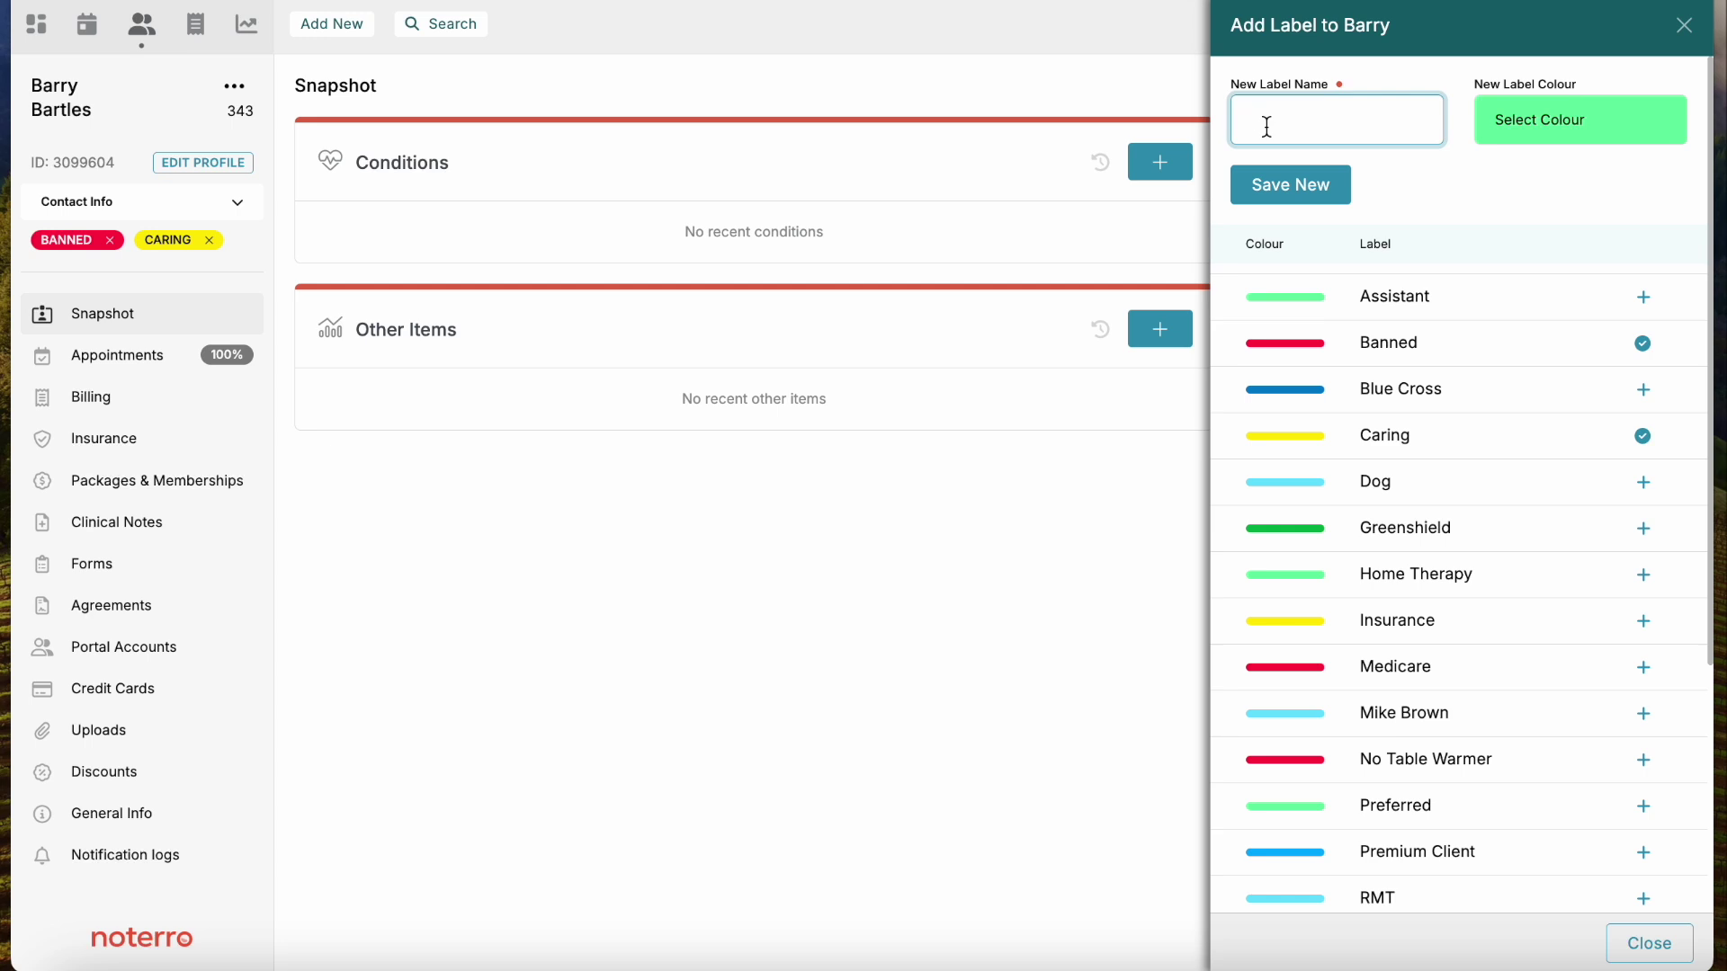
text(Kind)
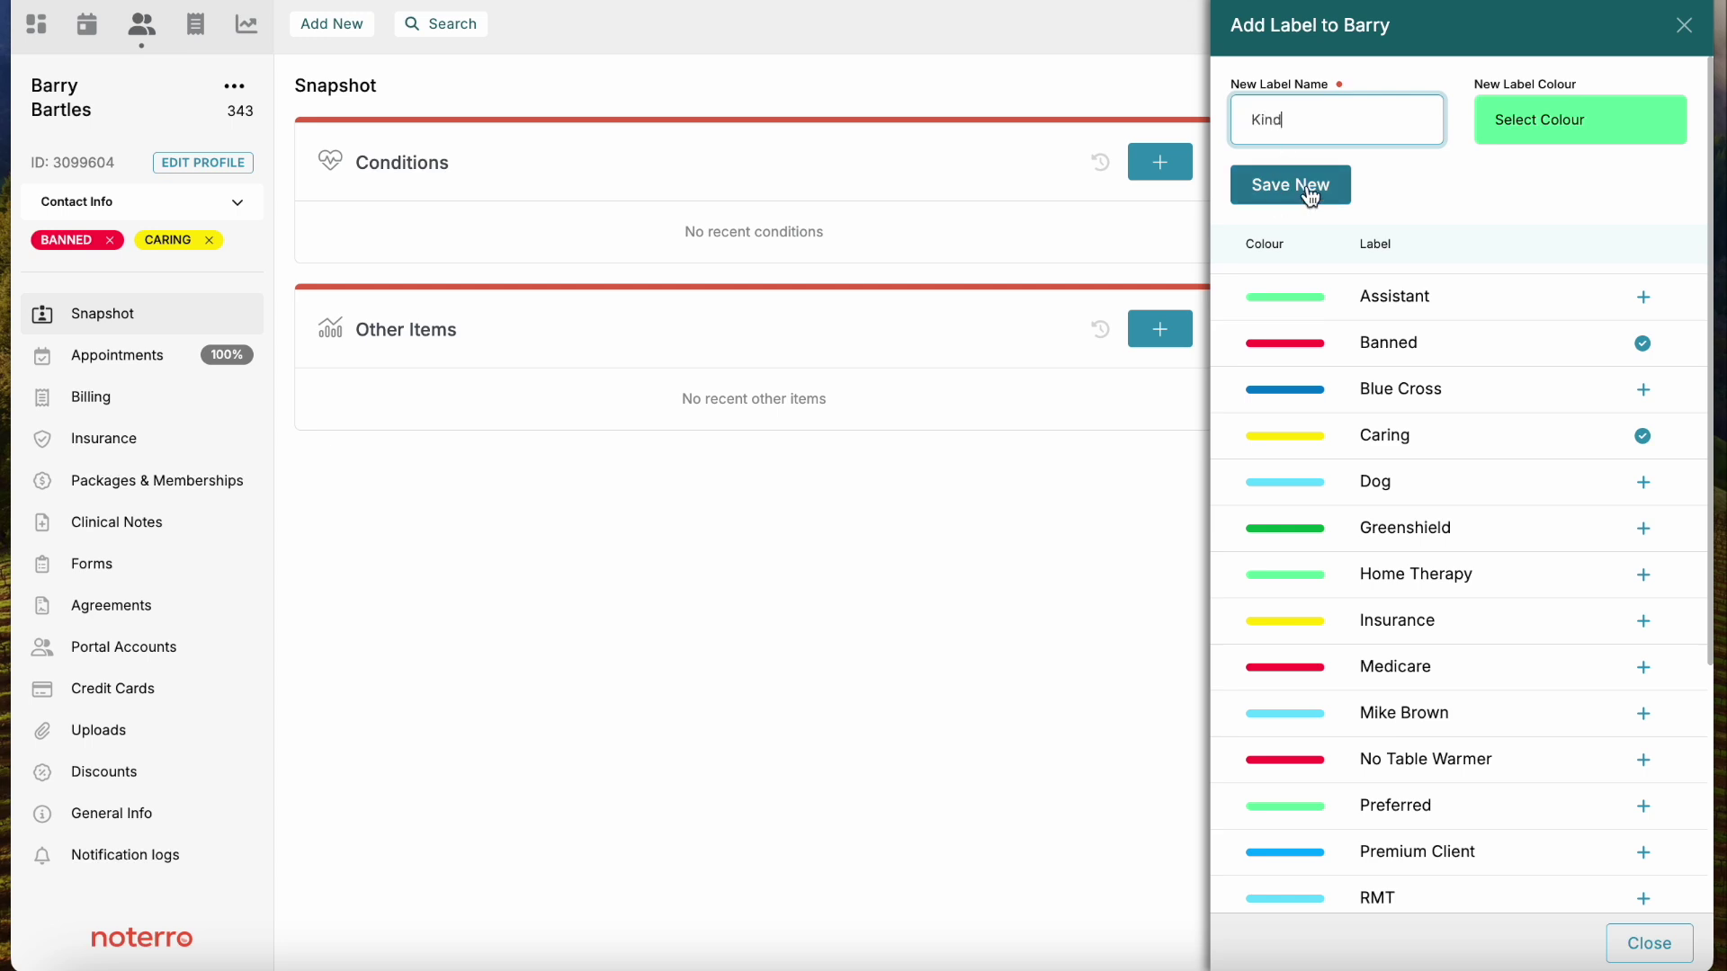
click(1570, 121)
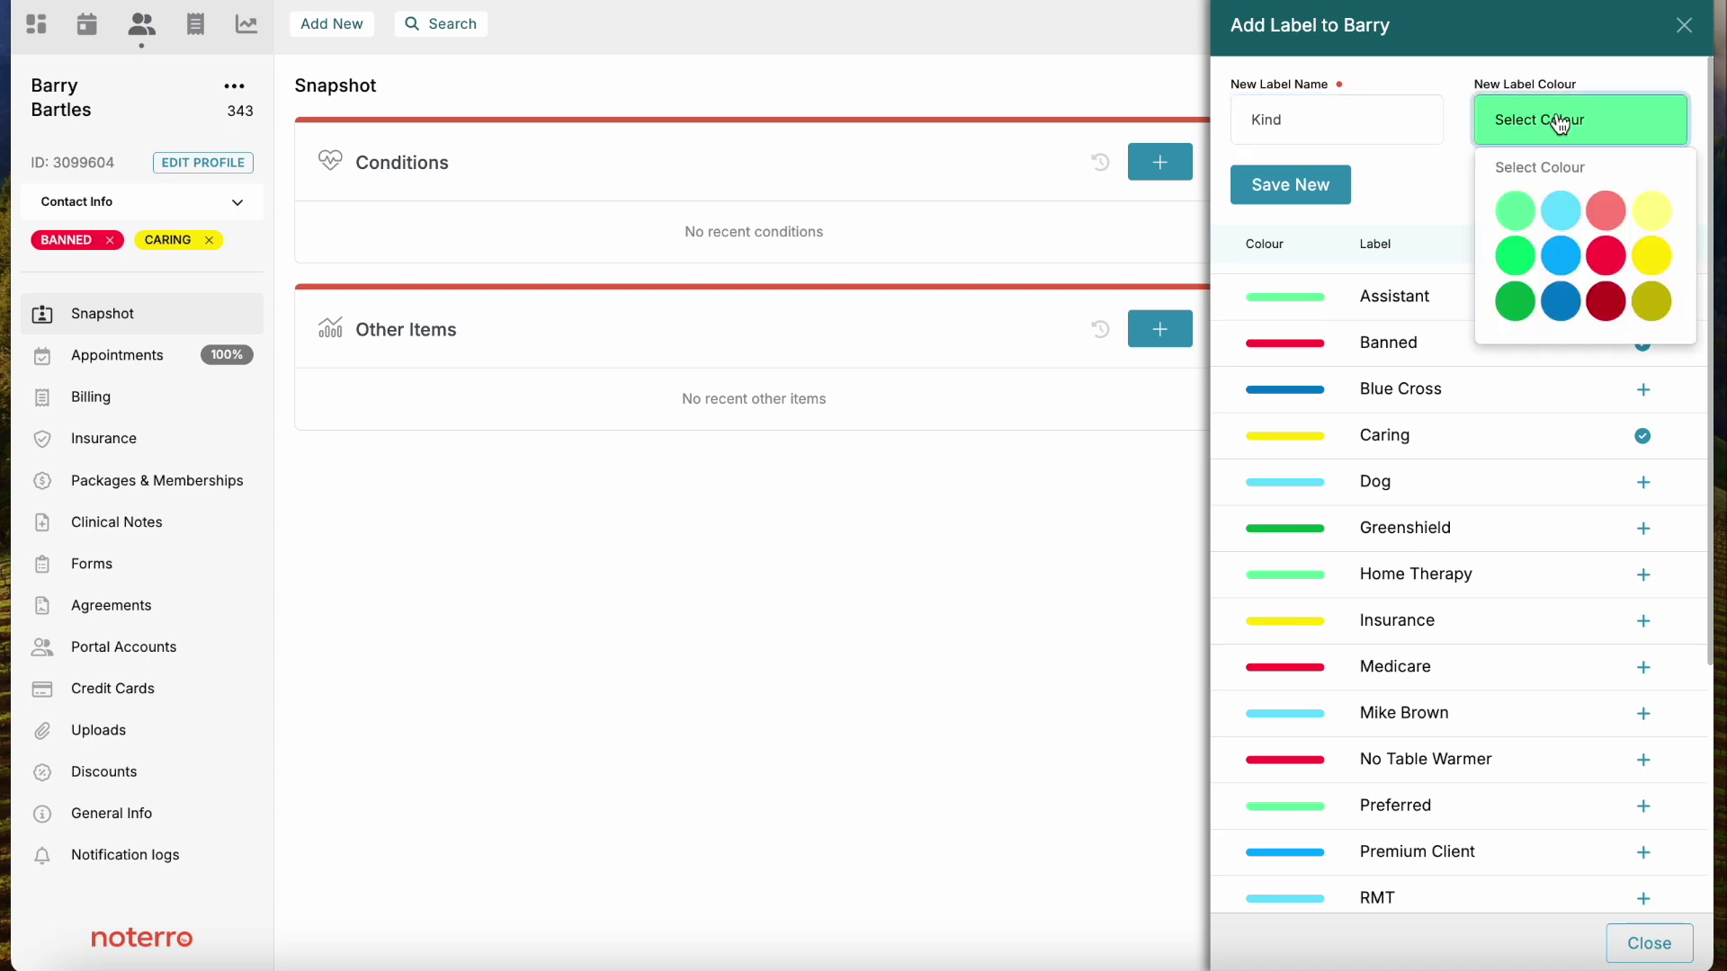
click(1608, 257)
click(1325, 199)
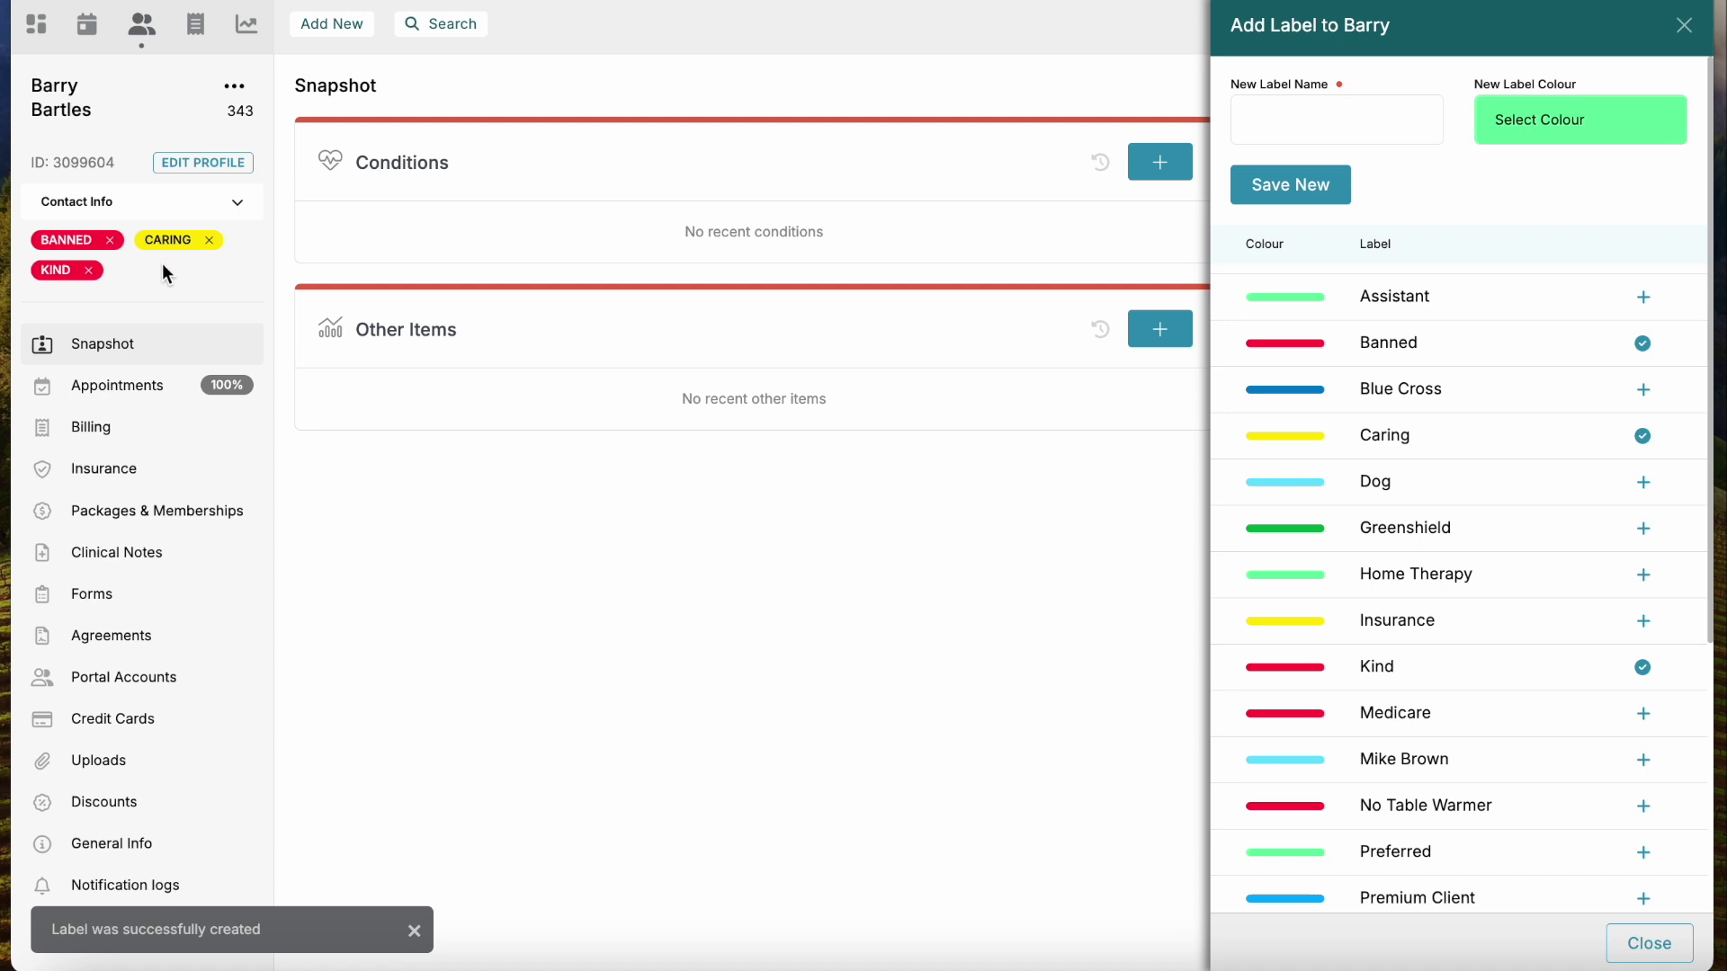
Remove the Kind and Caring labels from the client's profile and close the label management.
click(88, 272)
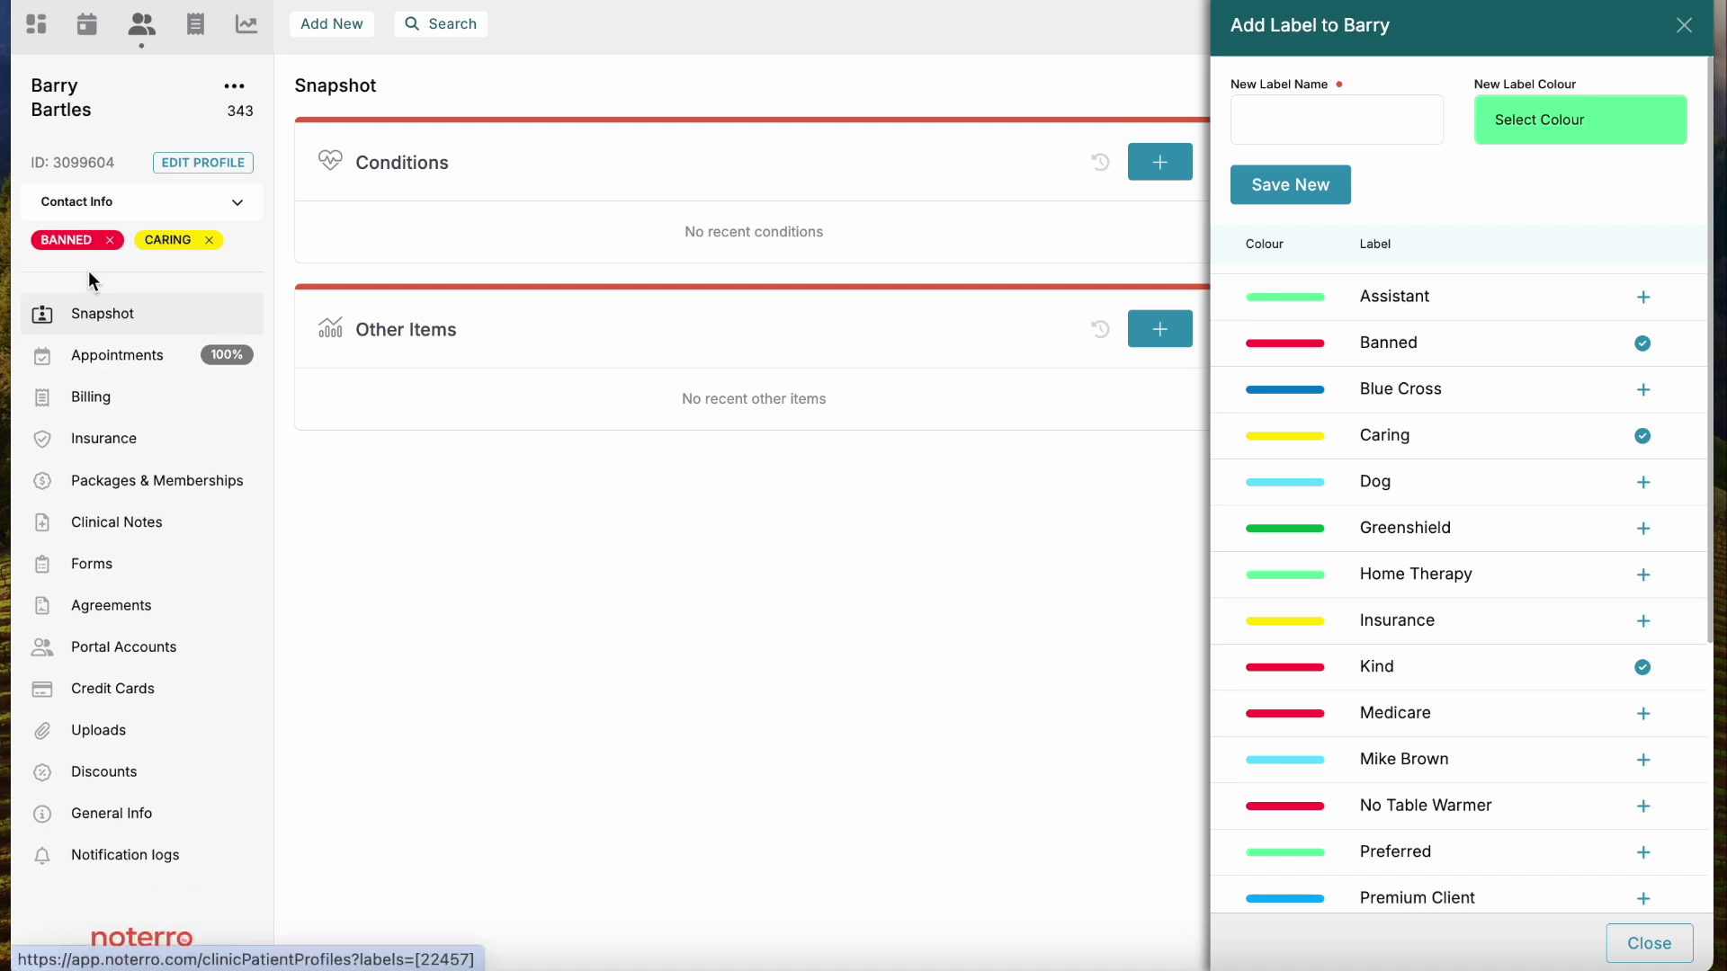
click(210, 248)
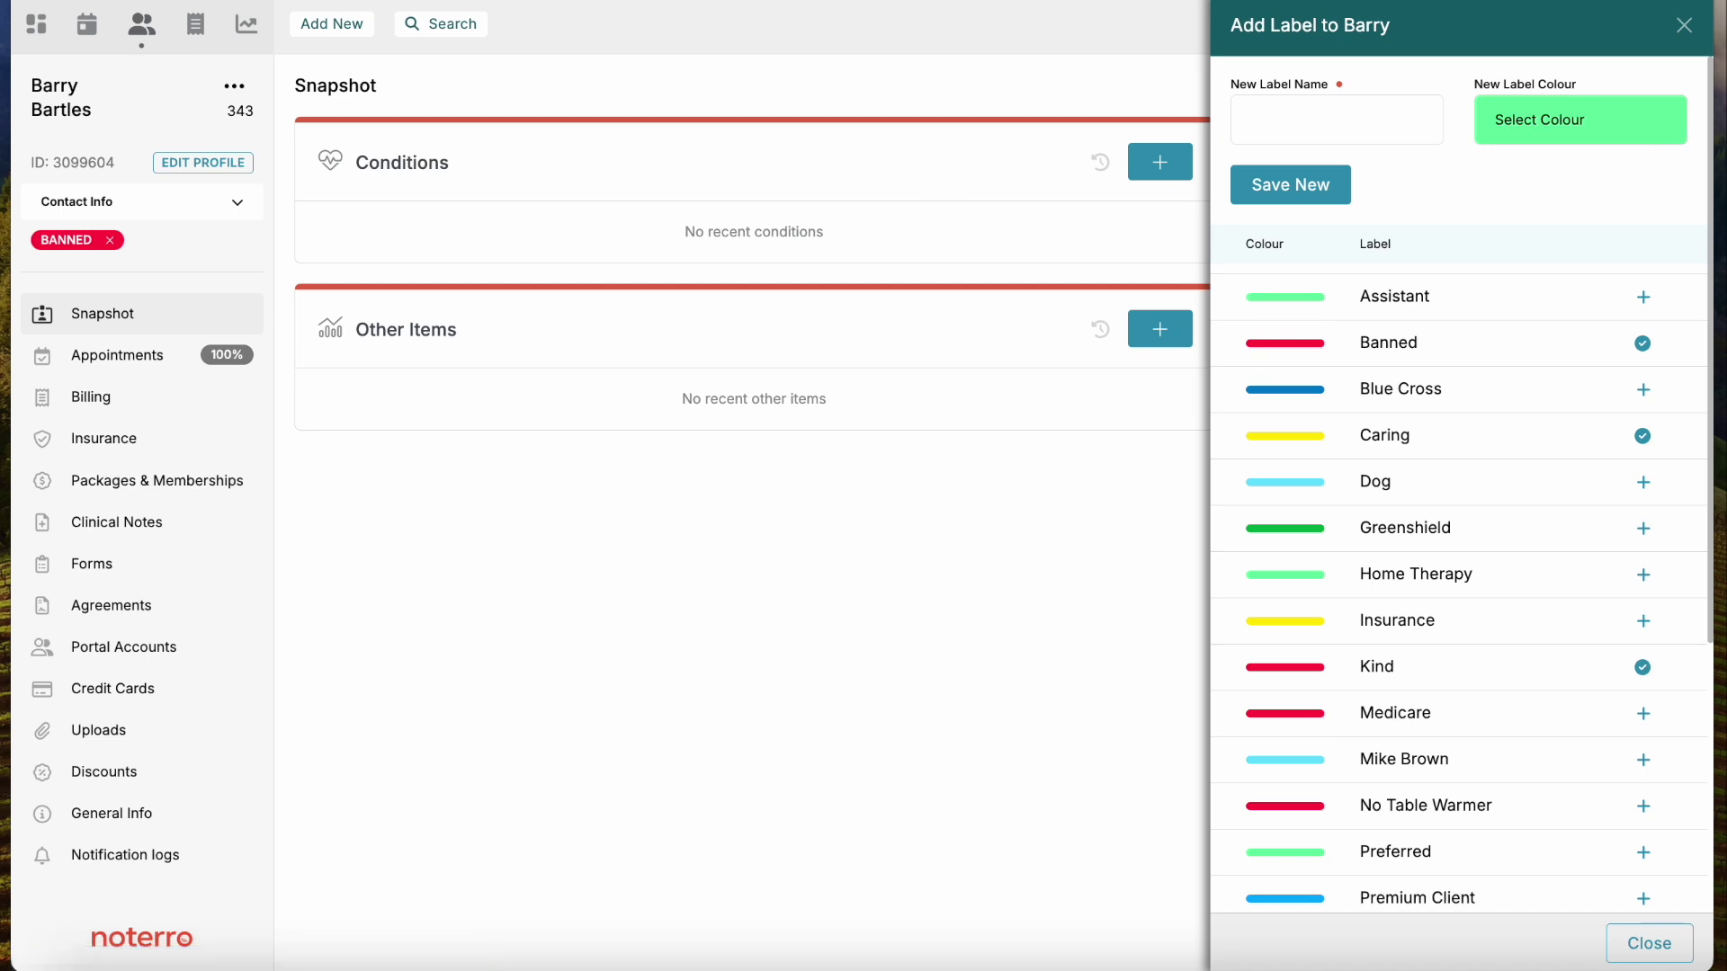
click(1681, 29)
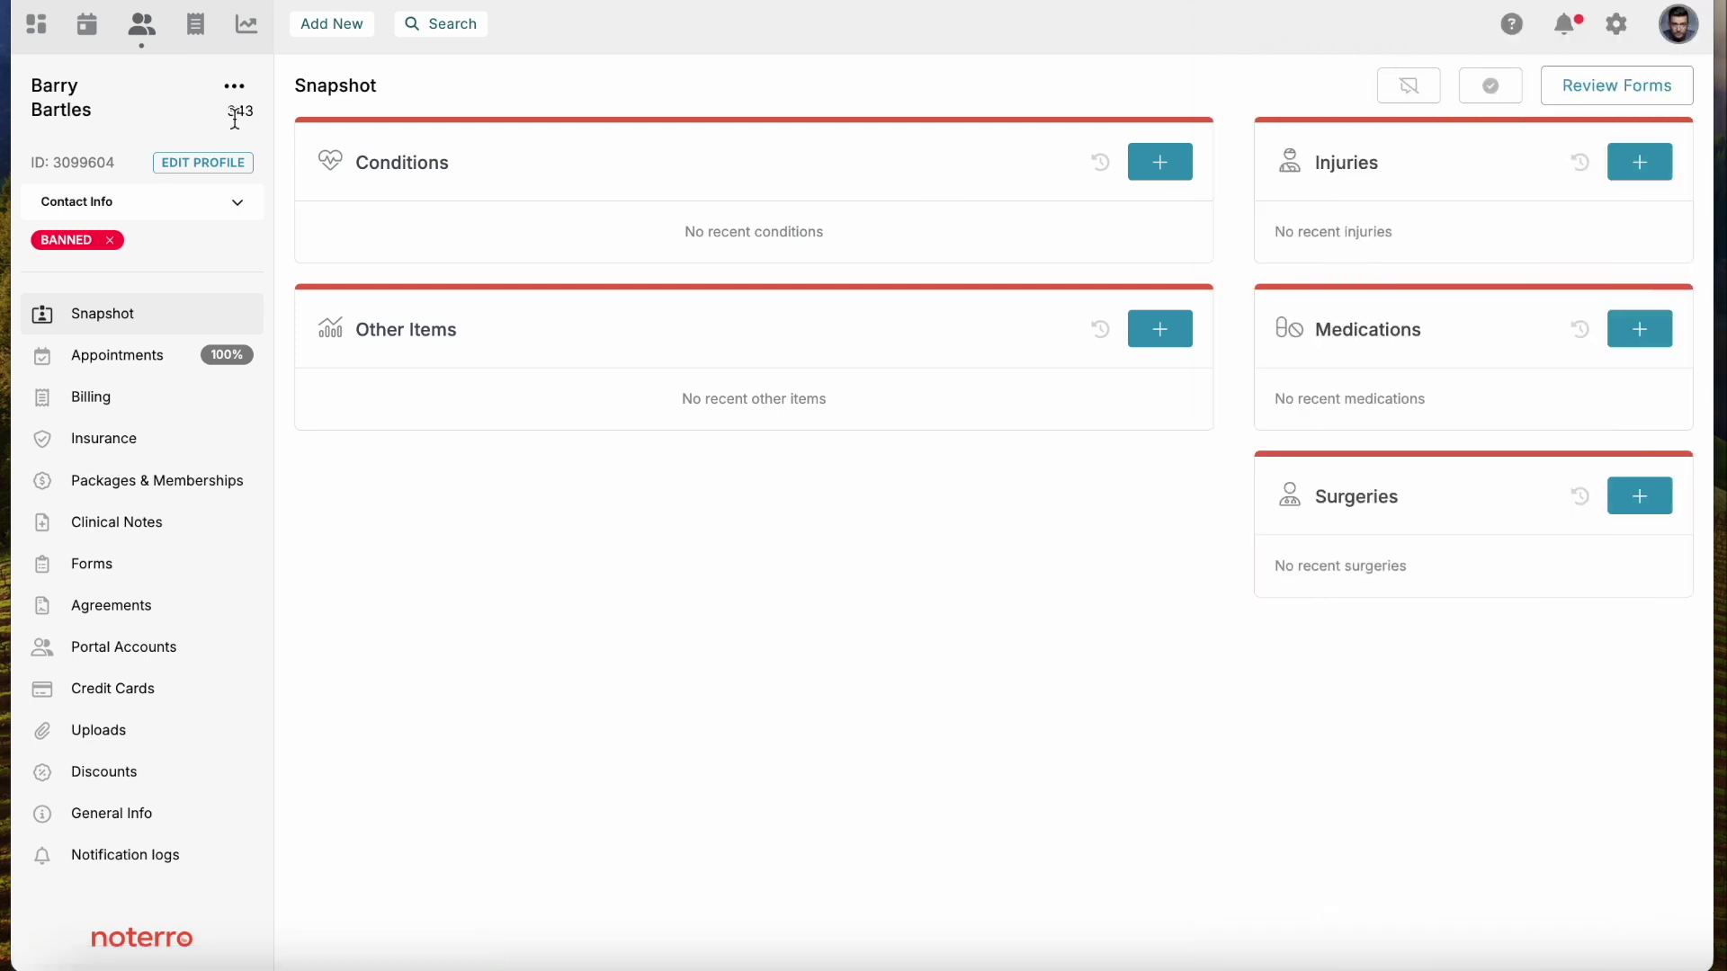
Open the Labels report, filter it to clients with the Blue Cross label, and return to the report list.
click(251, 30)
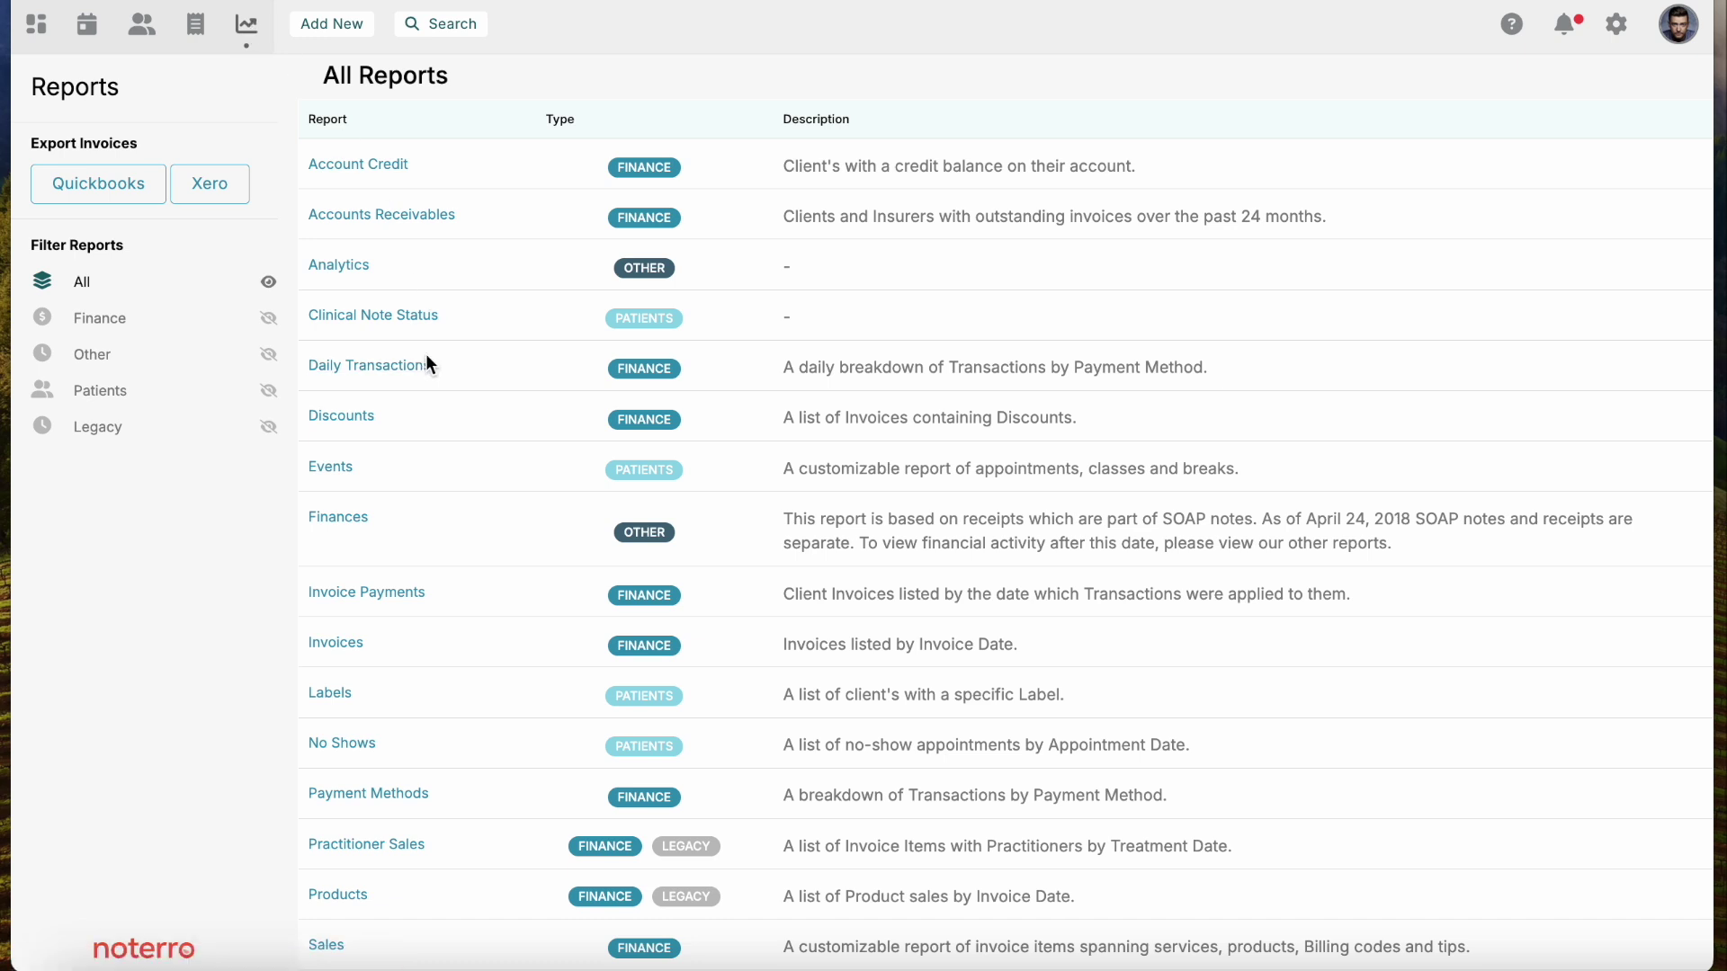
scroll(426, 357, down, 3)
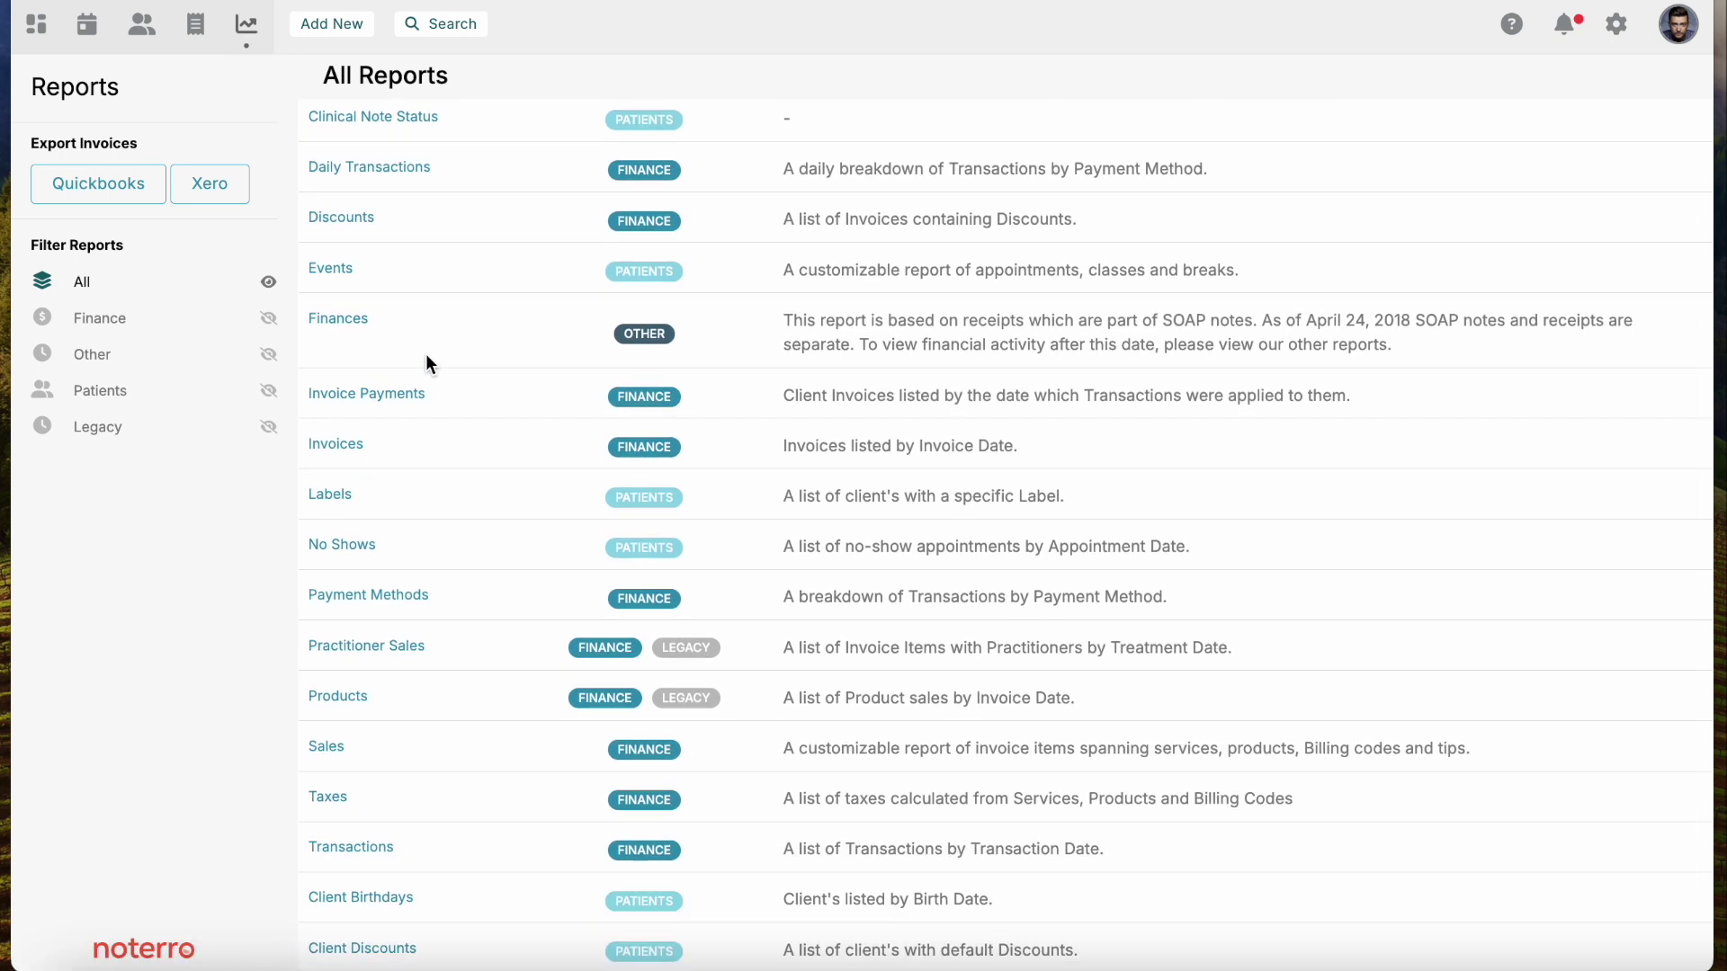
scroll(424, 358, down, 2)
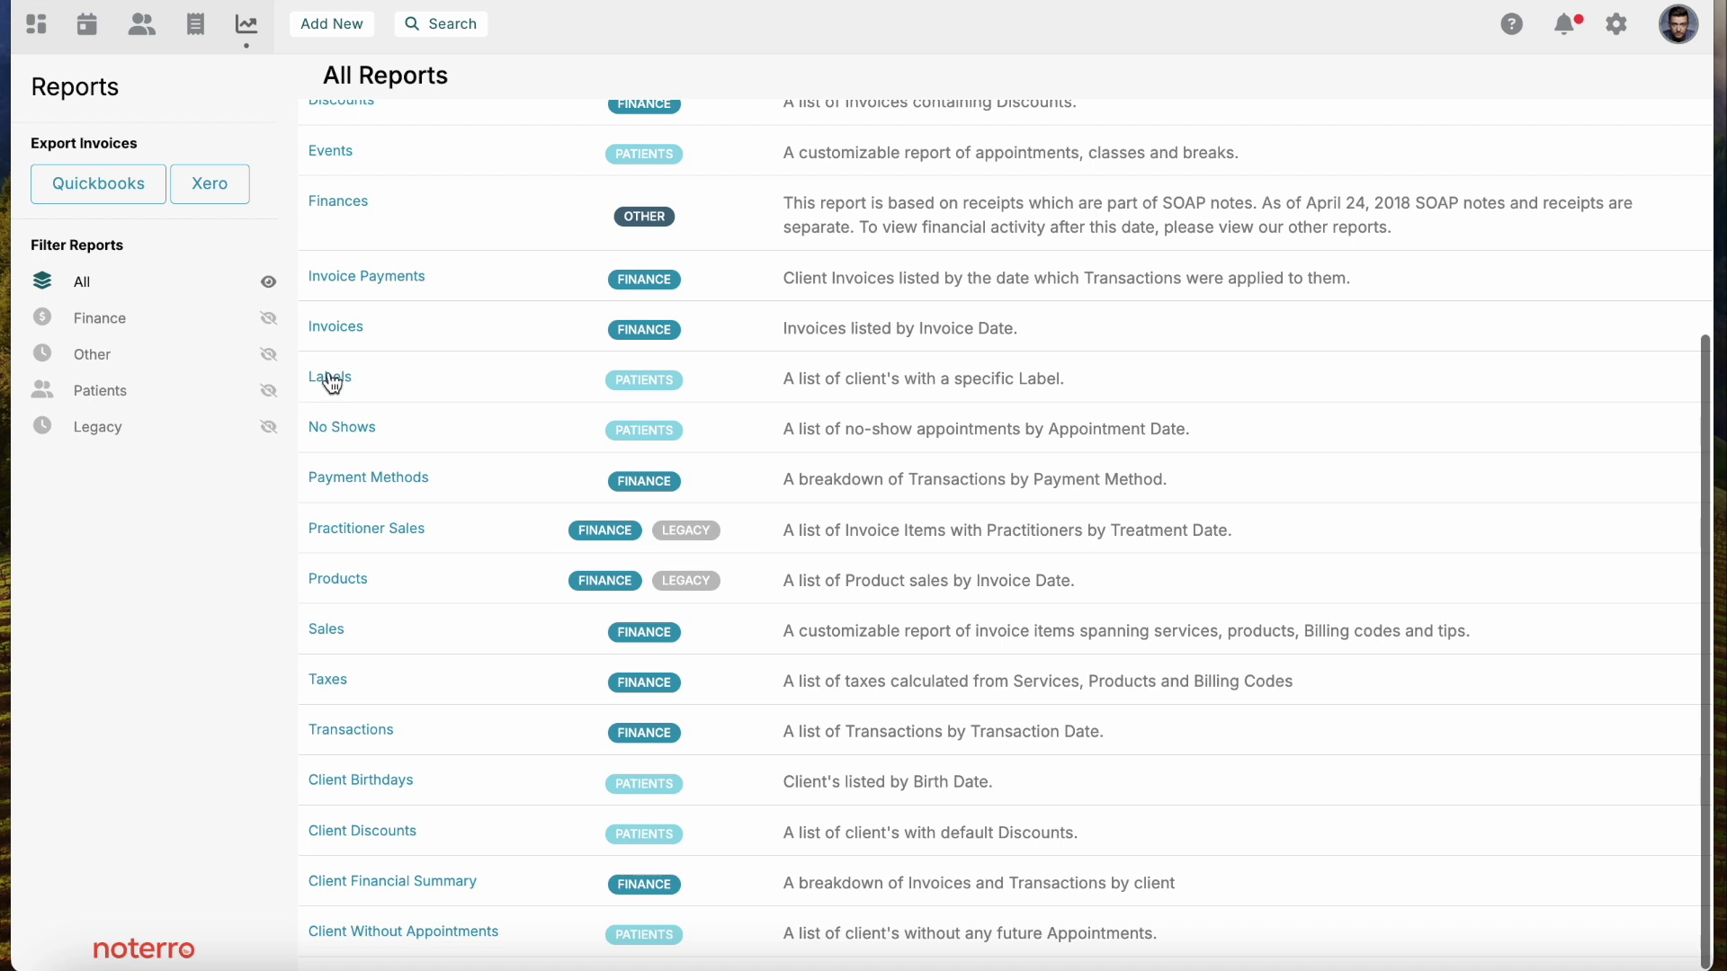
click(321, 385)
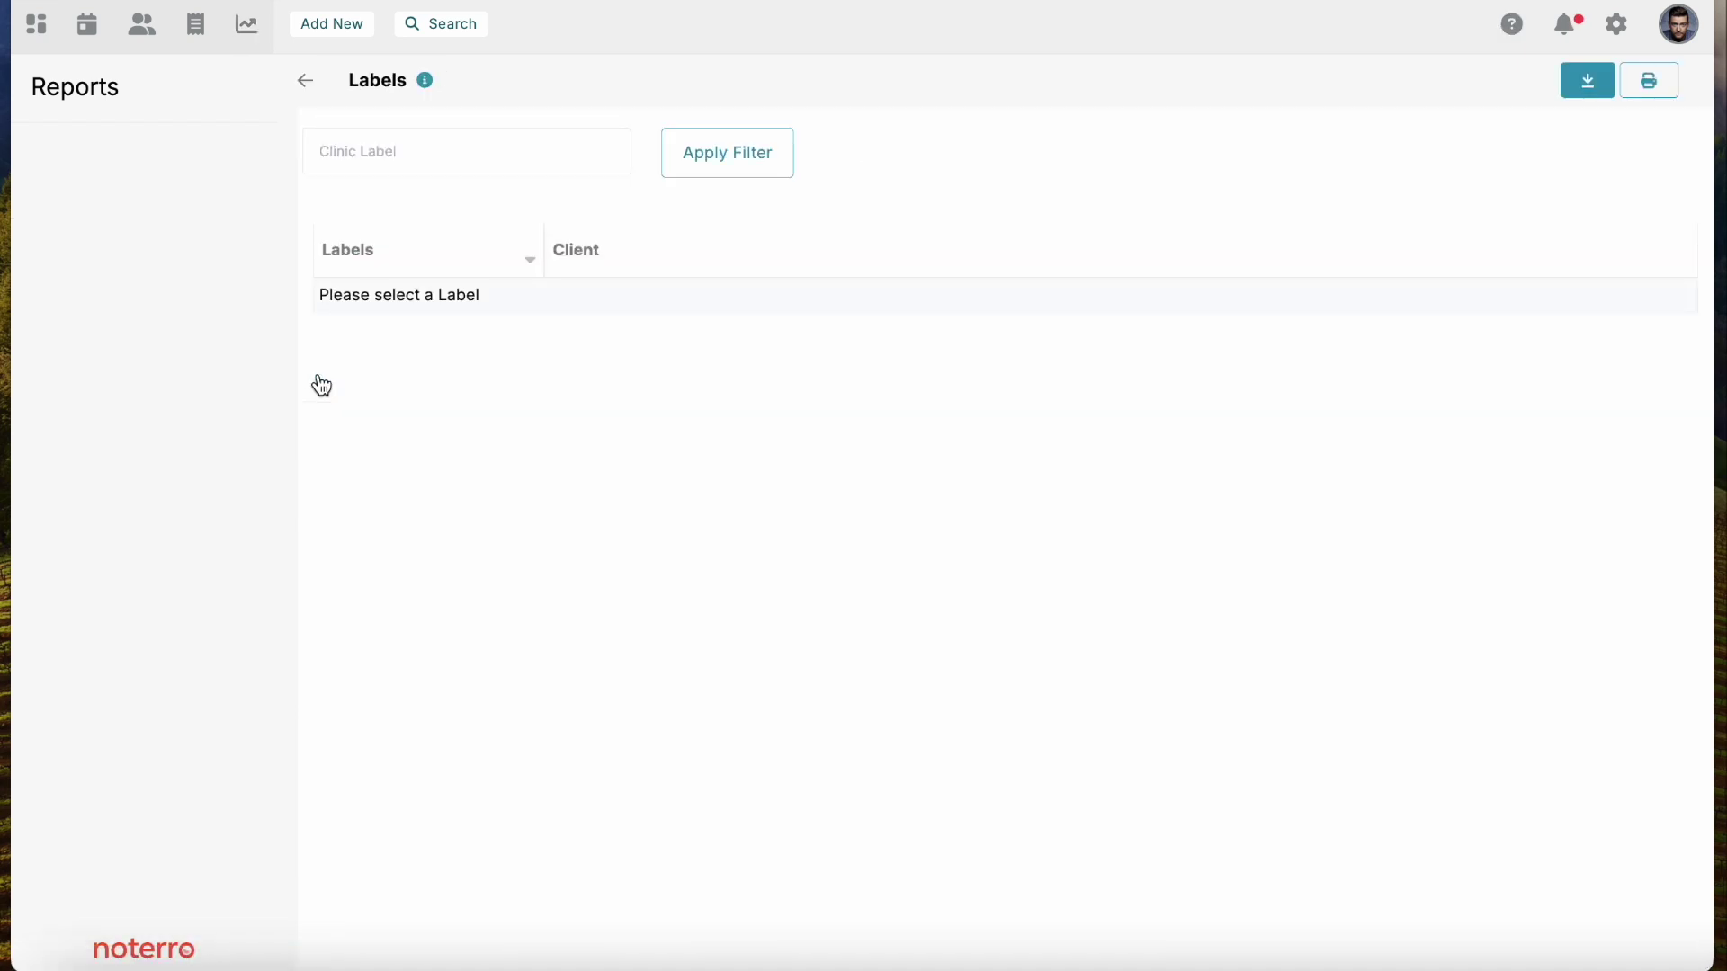
click(378, 169)
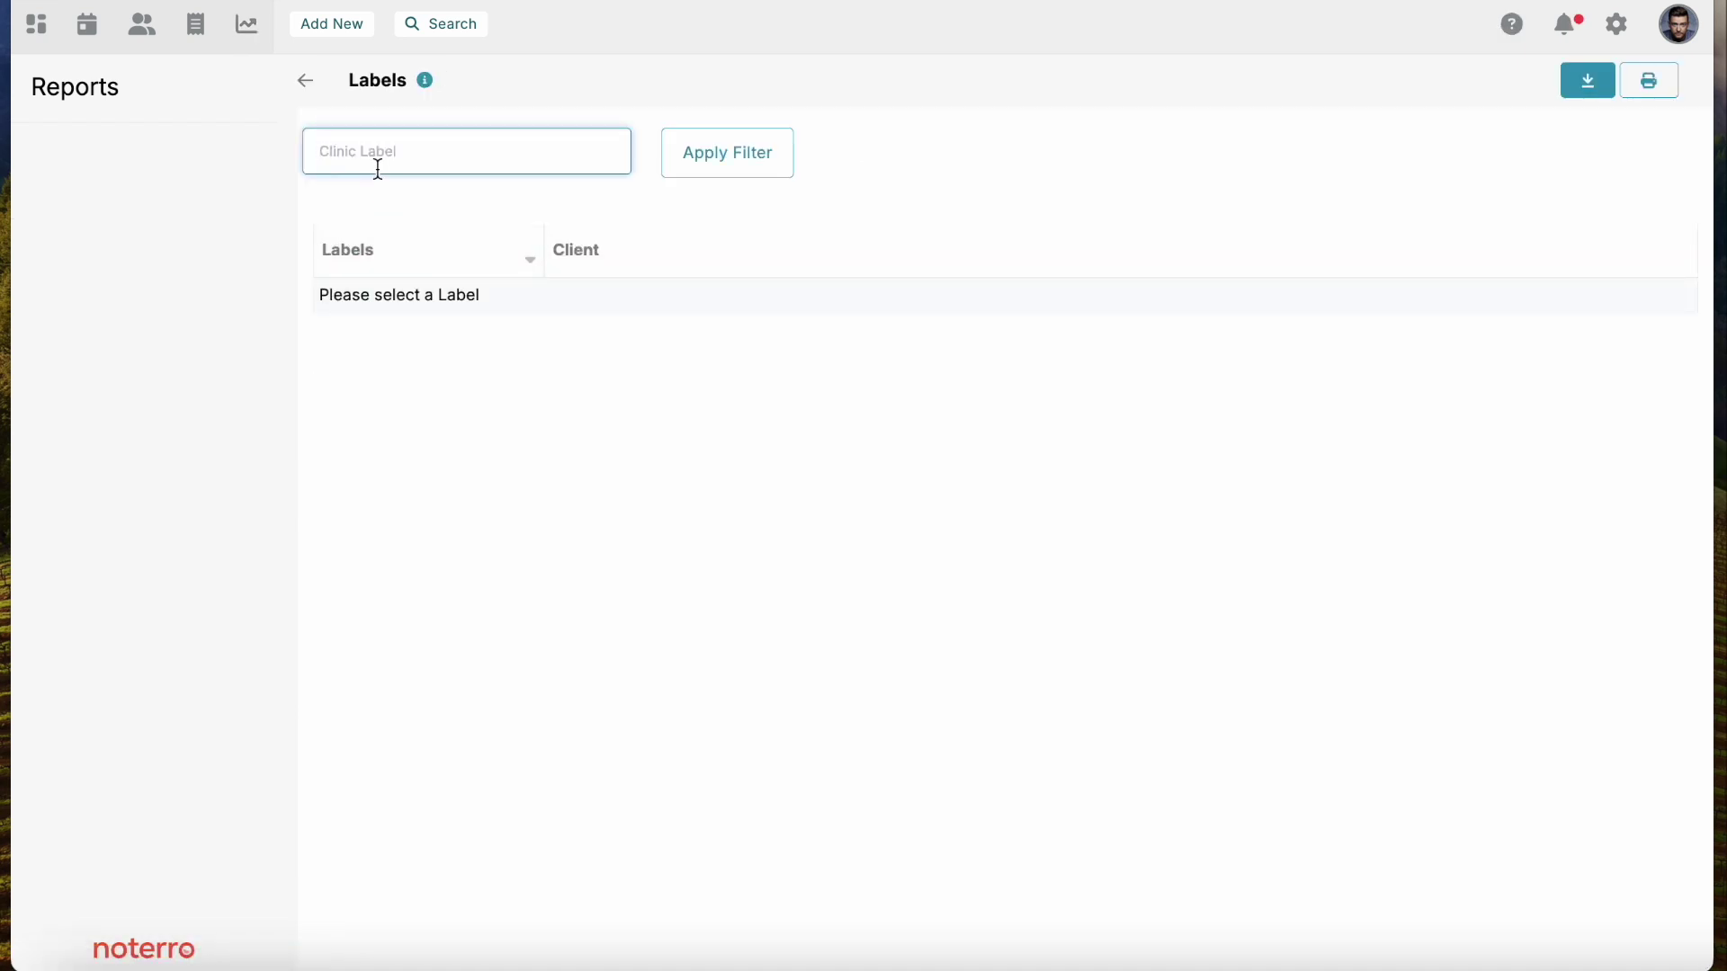
text(Blue Cross)
click(377, 193)
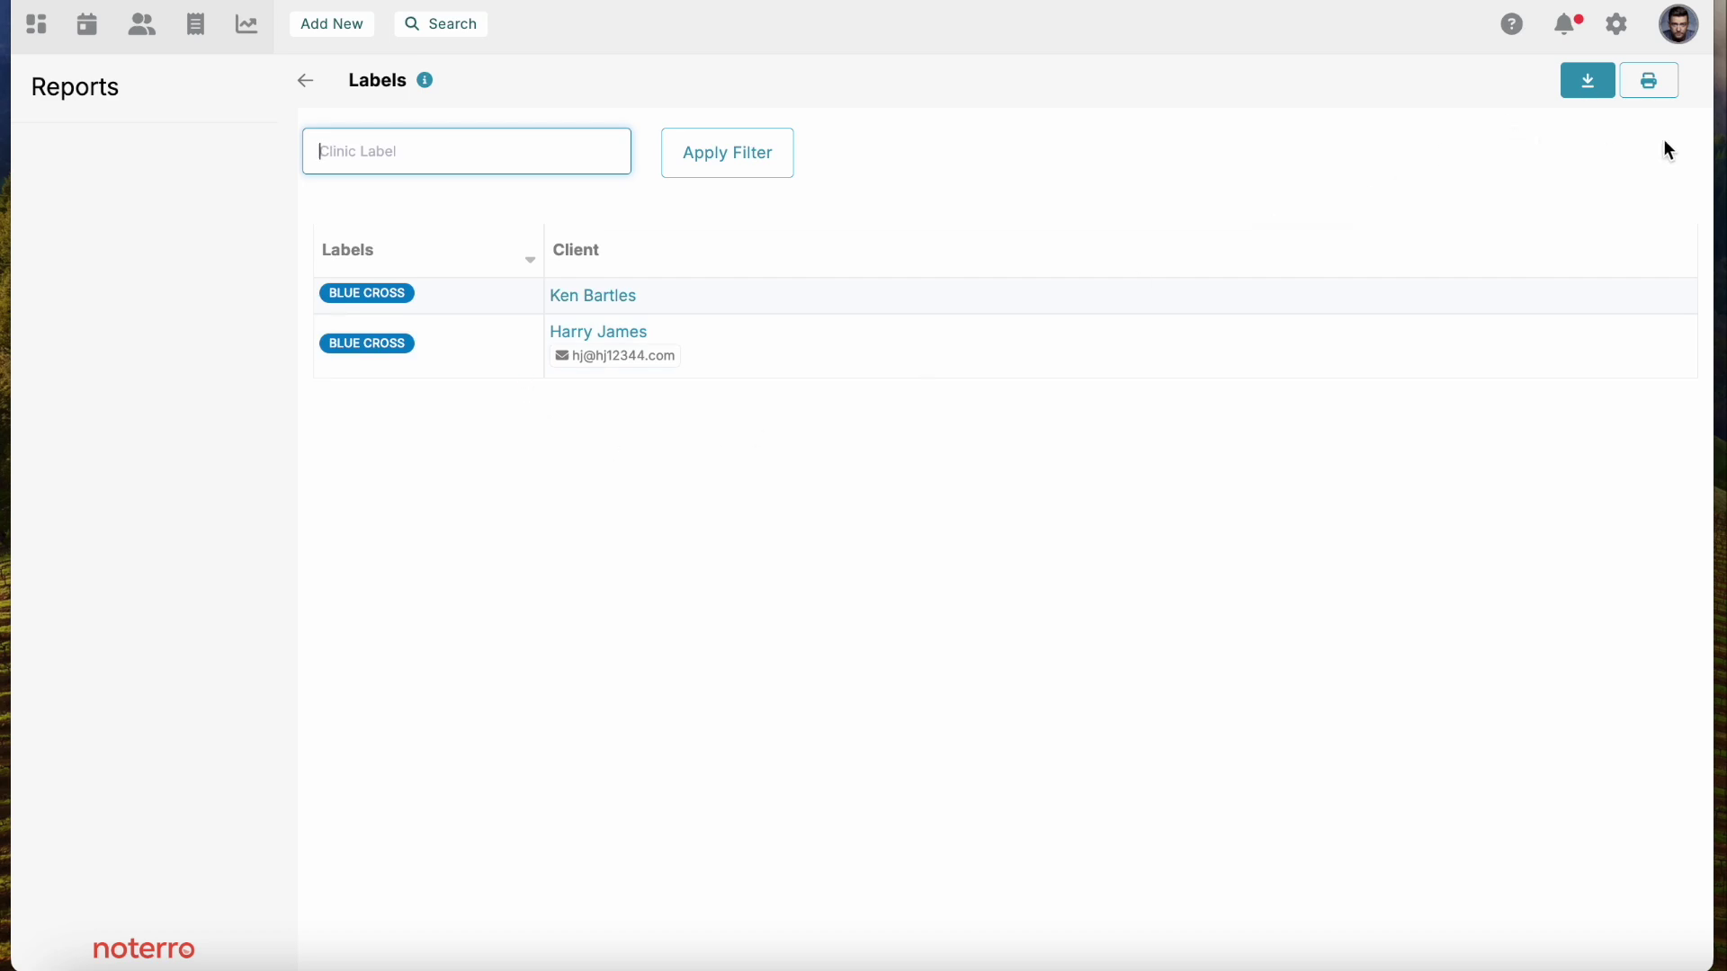
click(306, 86)
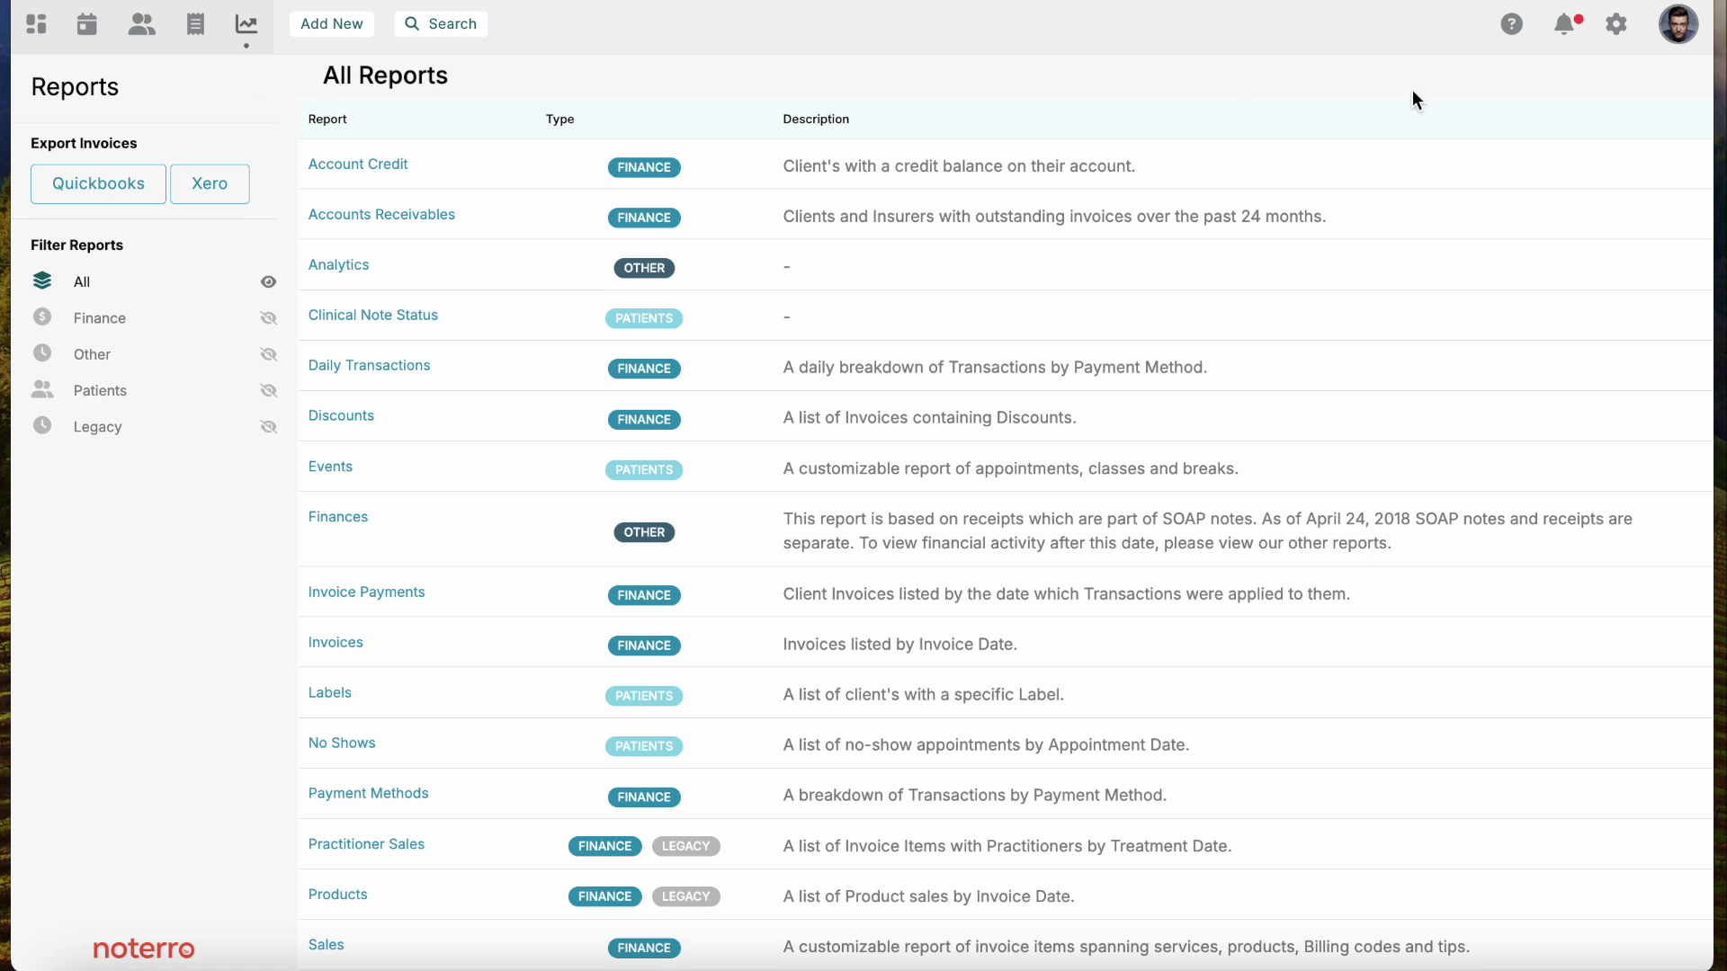
Open the Follow-up Massage Appointment service for editing in the clinic's base setup, at its booking labels.
click(1607, 33)
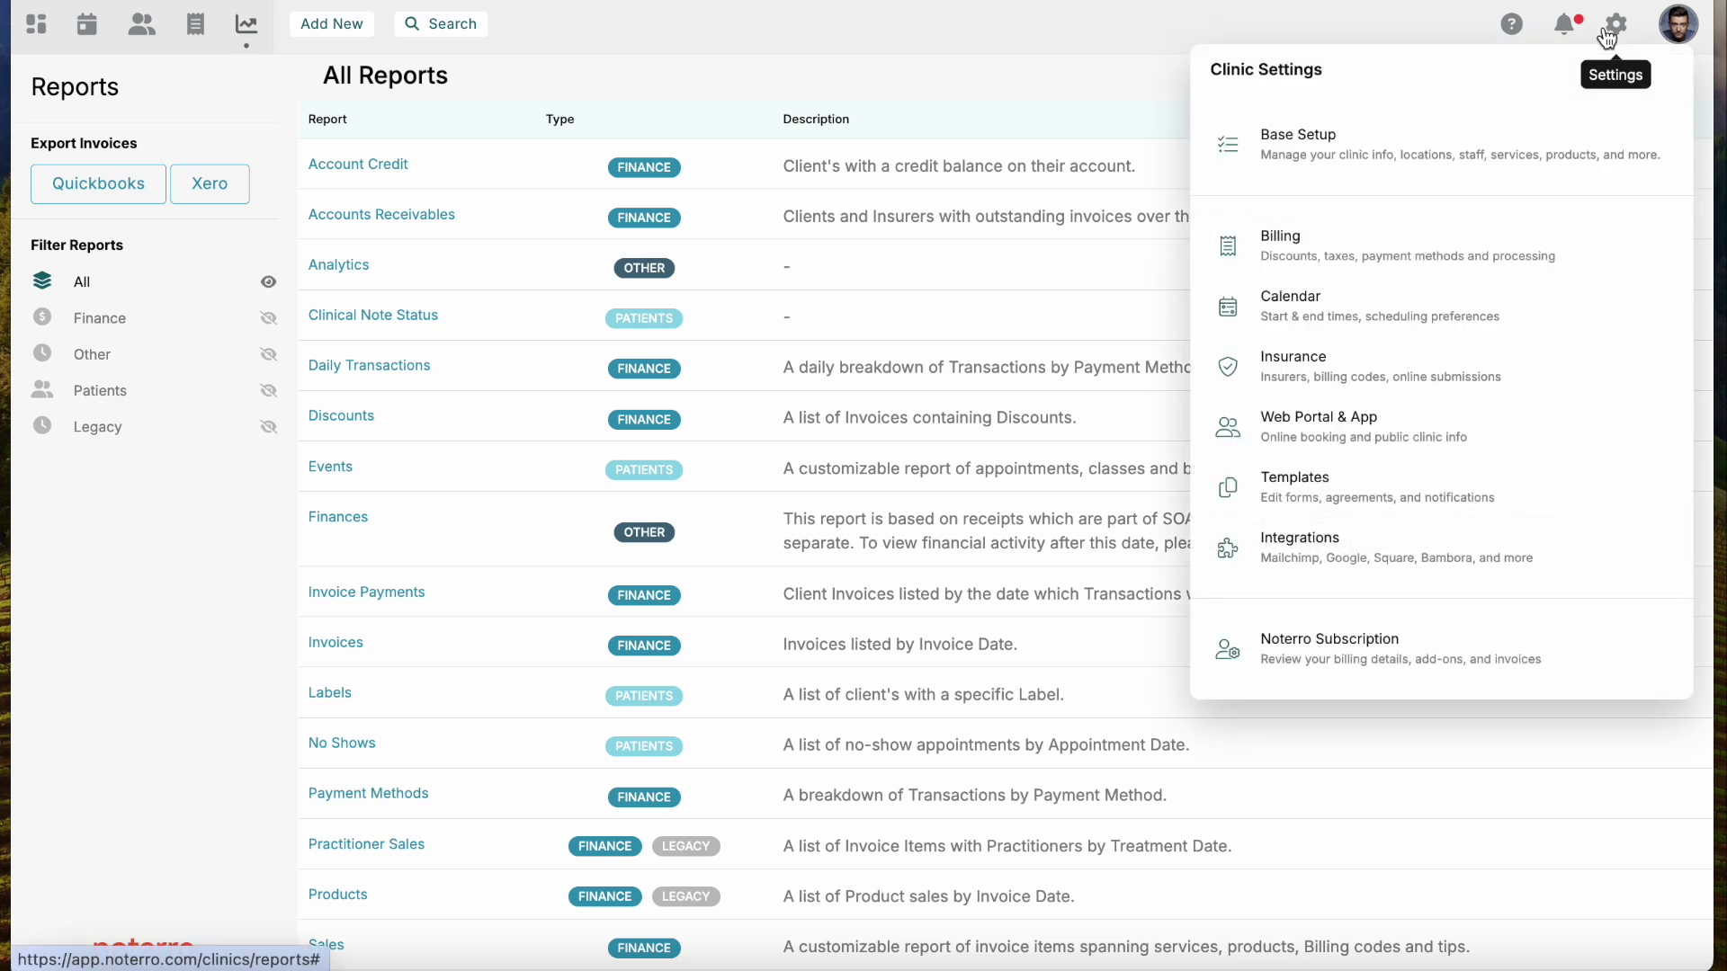
click(1310, 158)
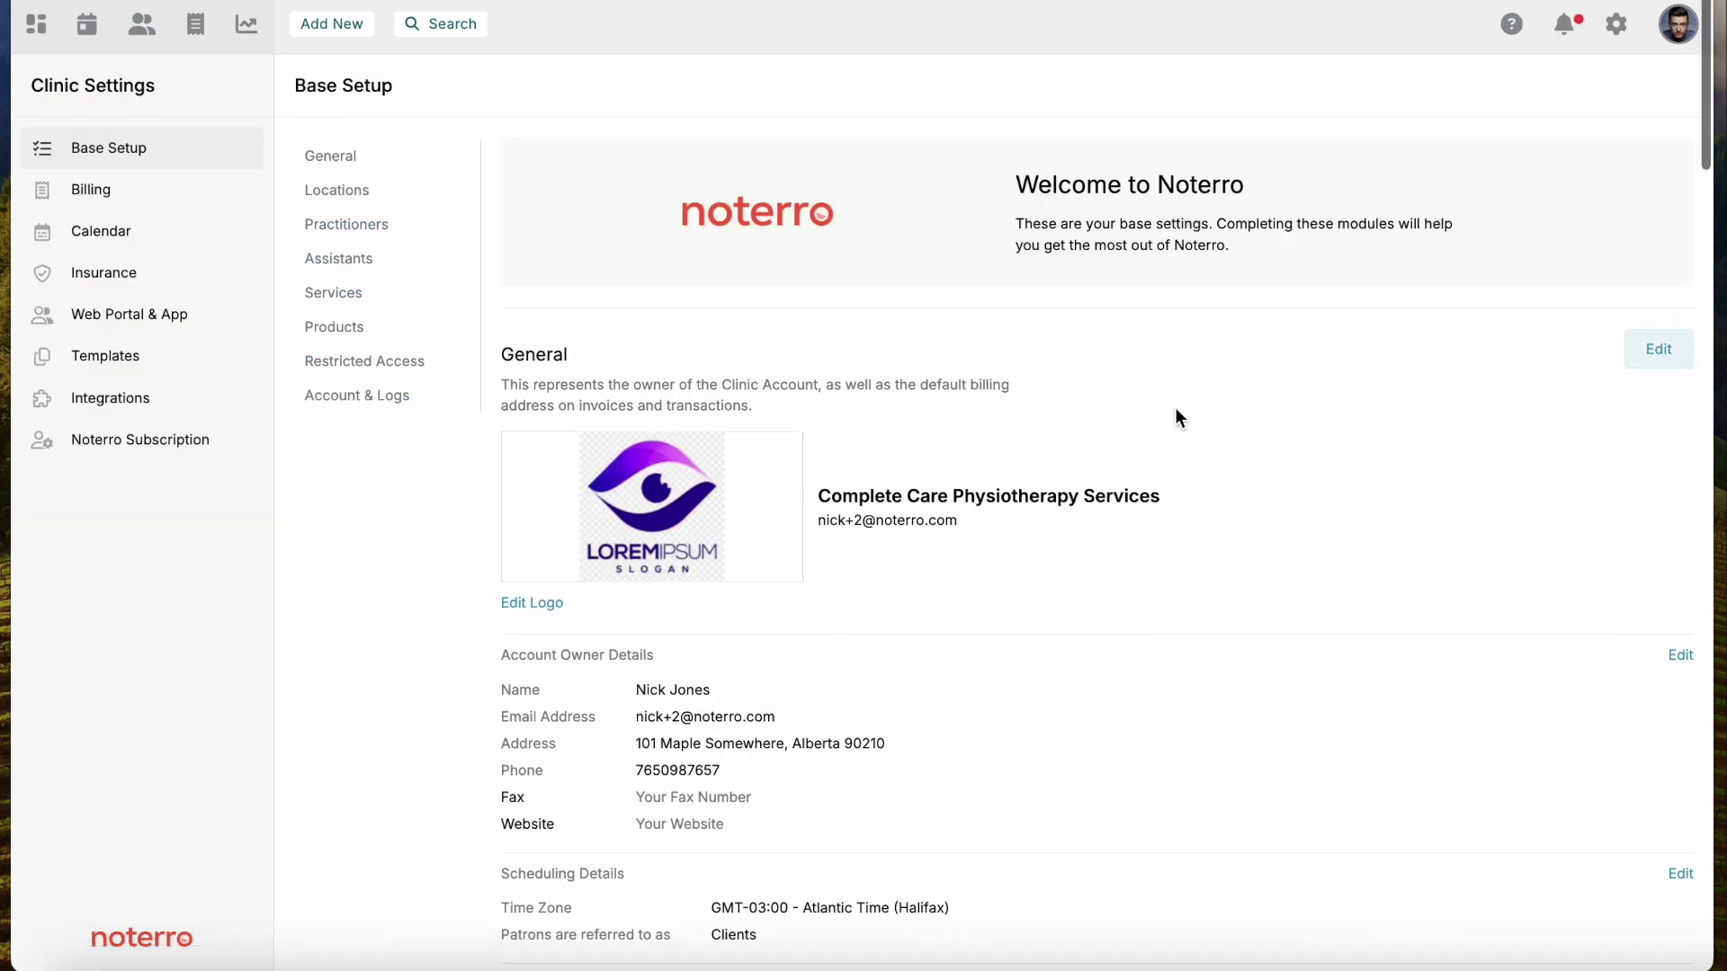
scroll(1176, 414, down, 6)
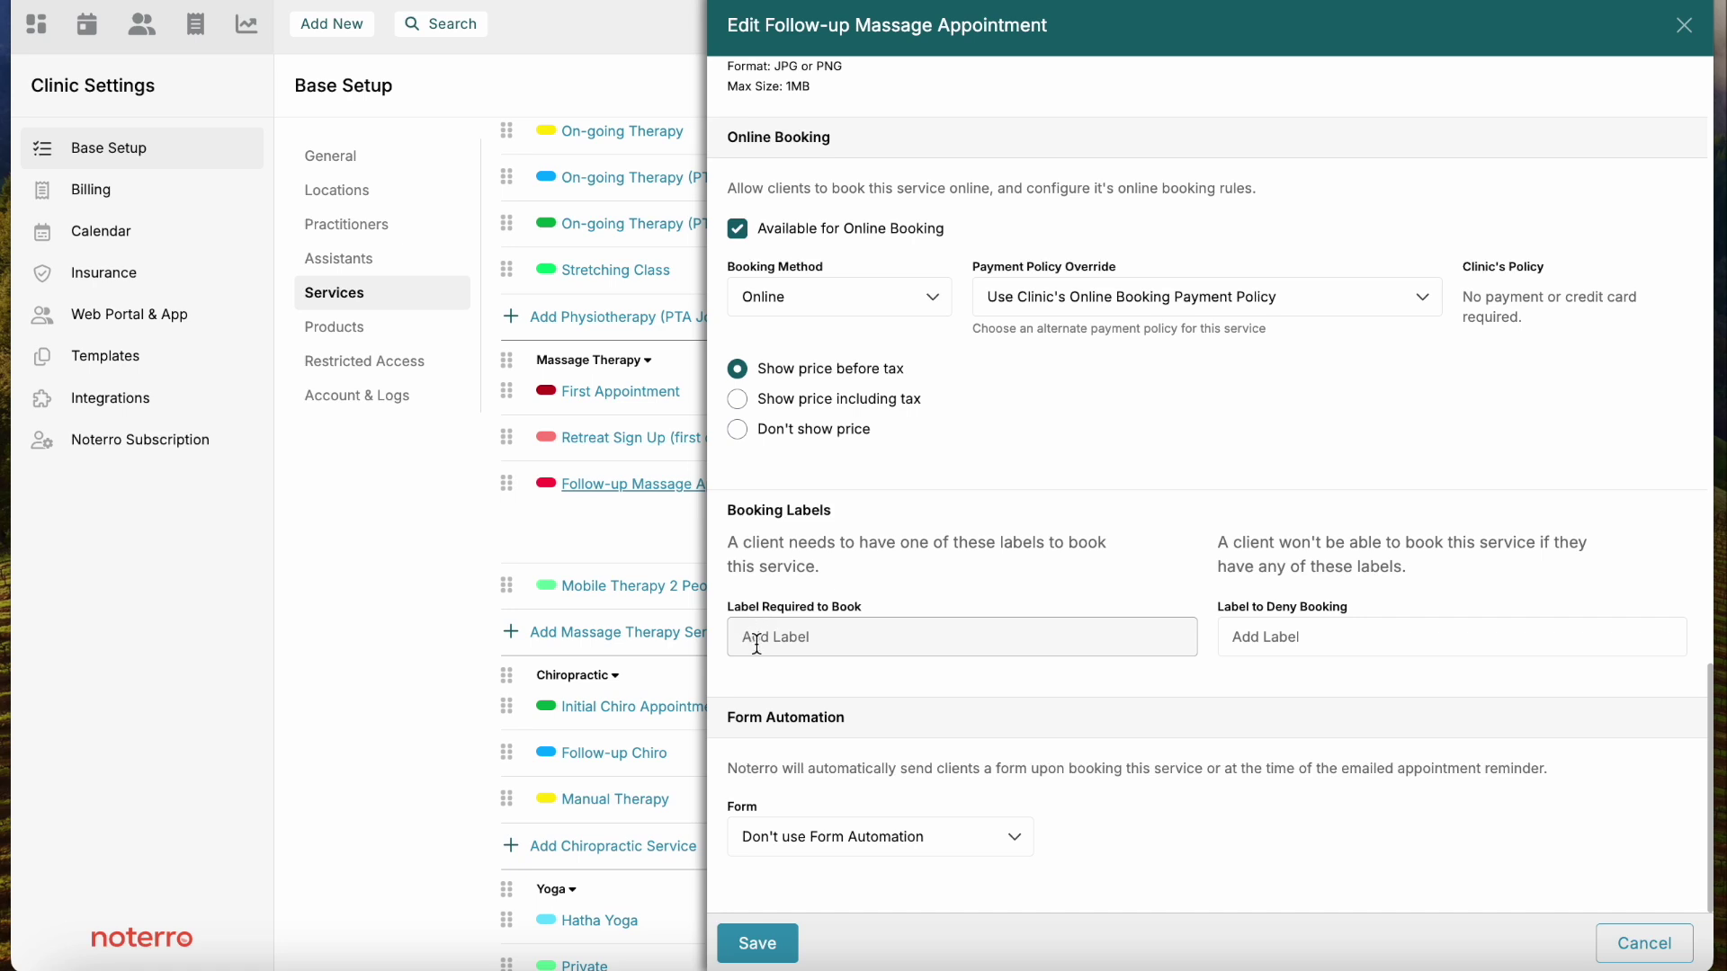
Set Premium Client as a label required to book the Follow-up Massage Appointment.
click(757, 645)
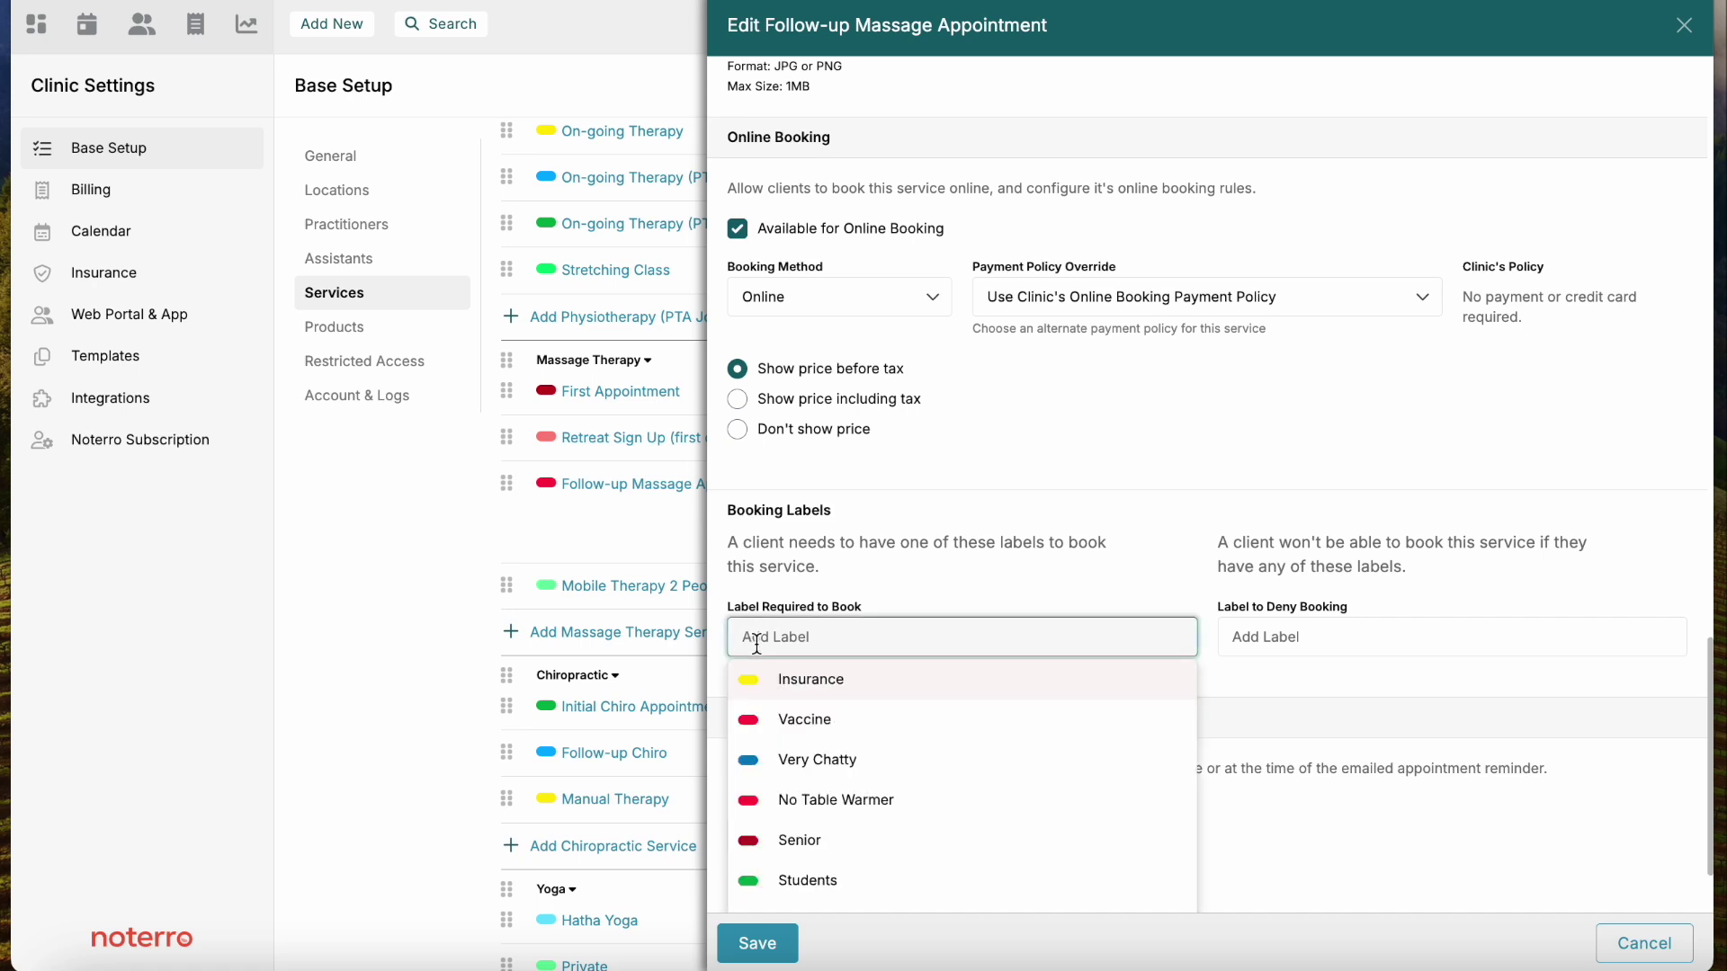
text(pre)
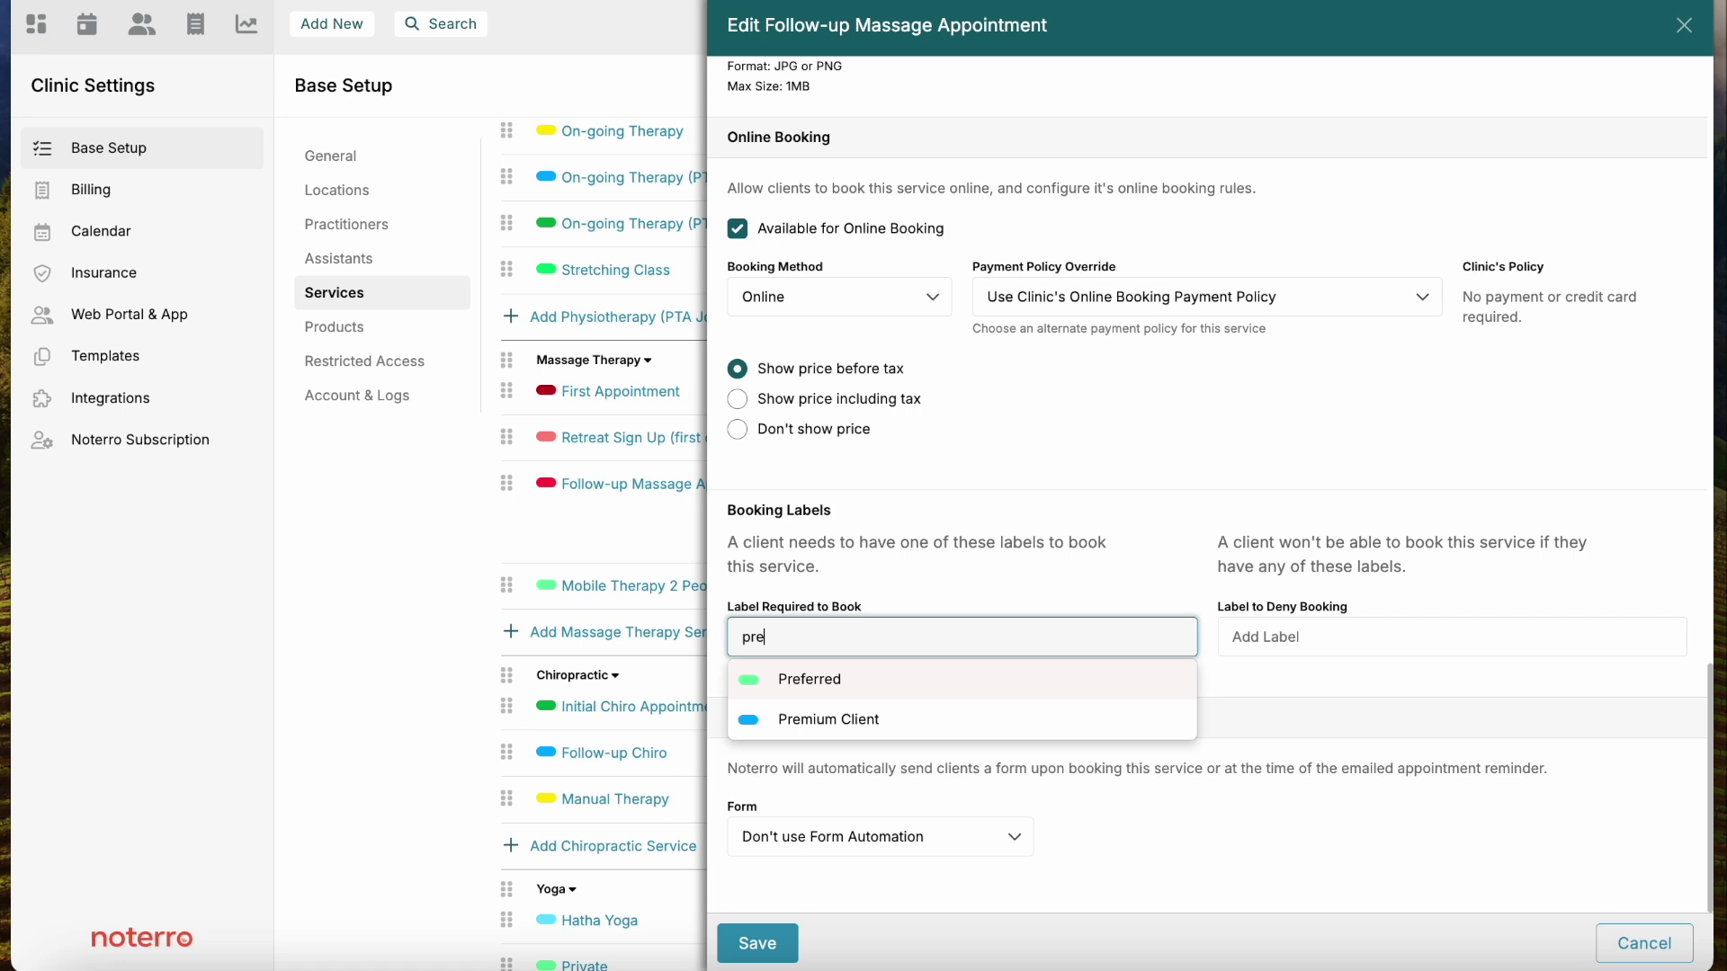
click(806, 718)
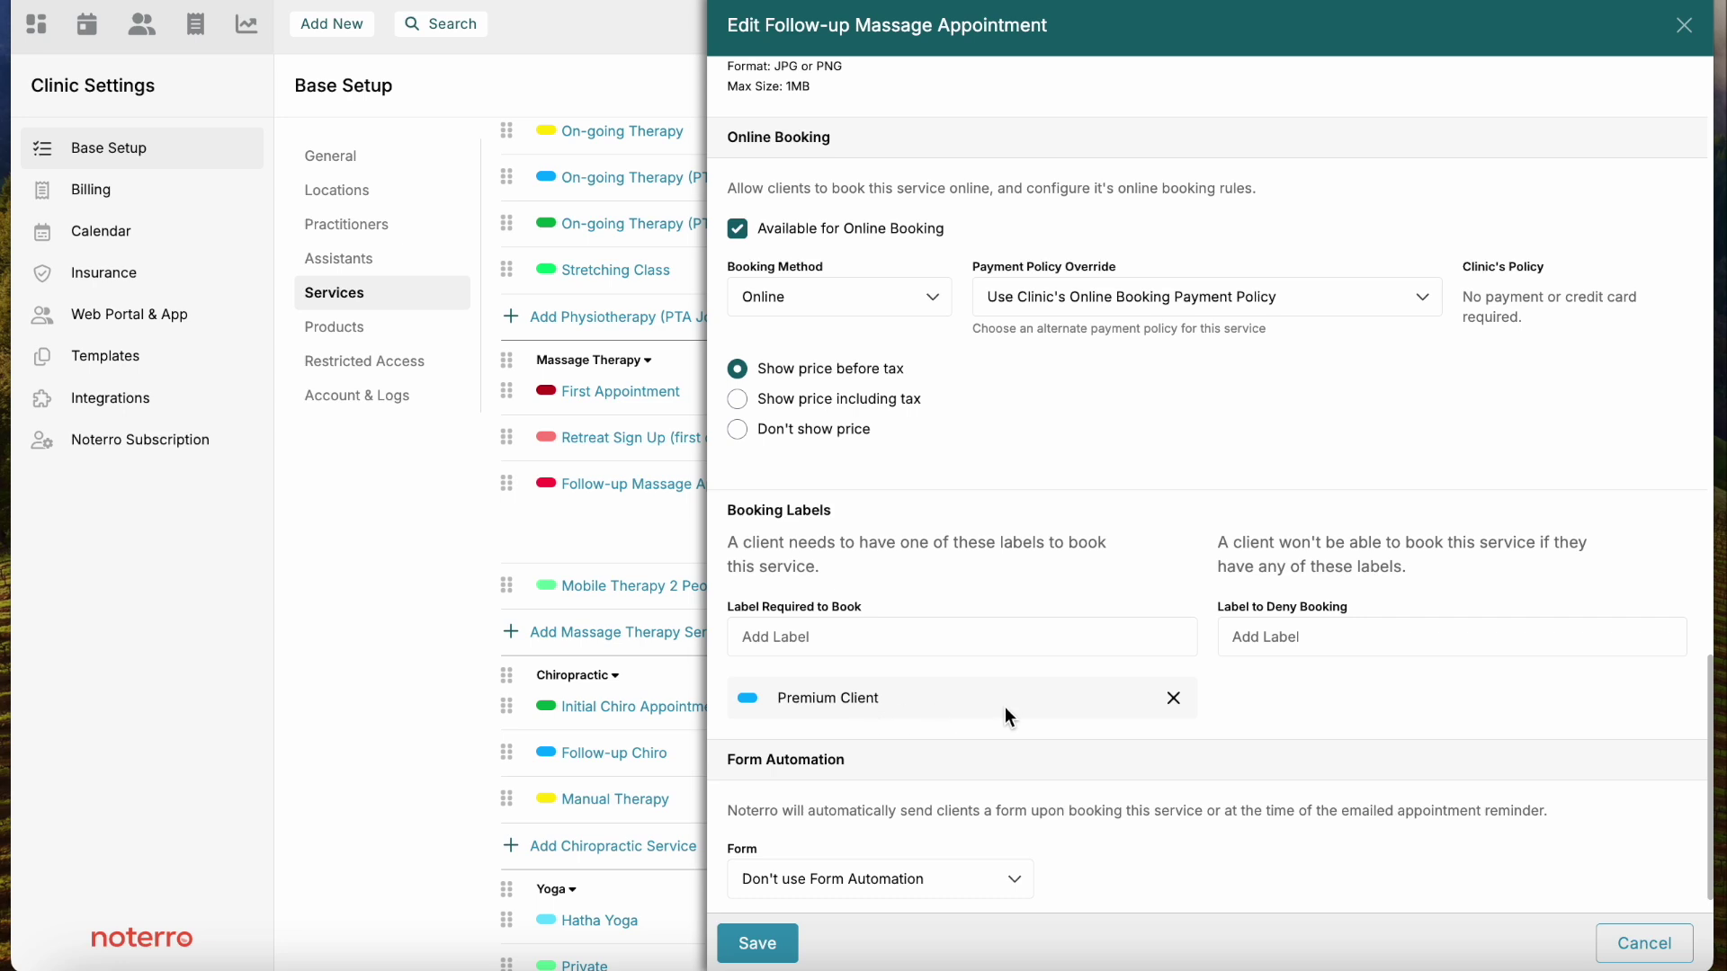
Set Banned as a label that denies booking of the Follow-up Massage Appointment.
click(1337, 640)
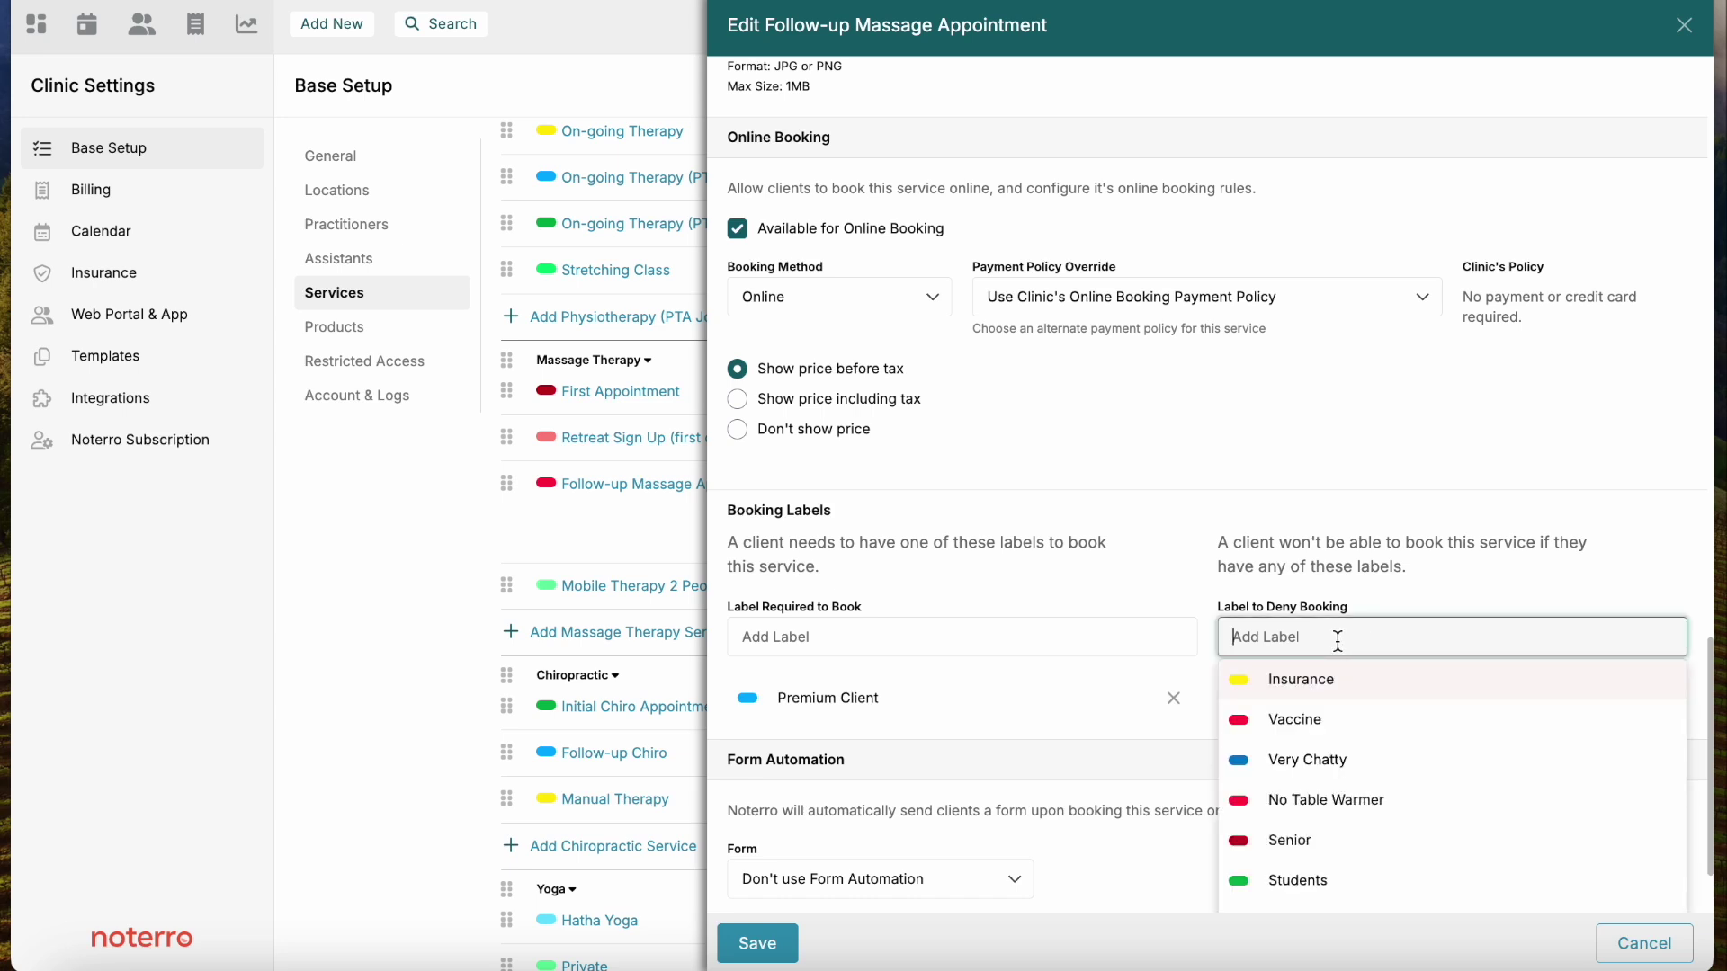
text(b)
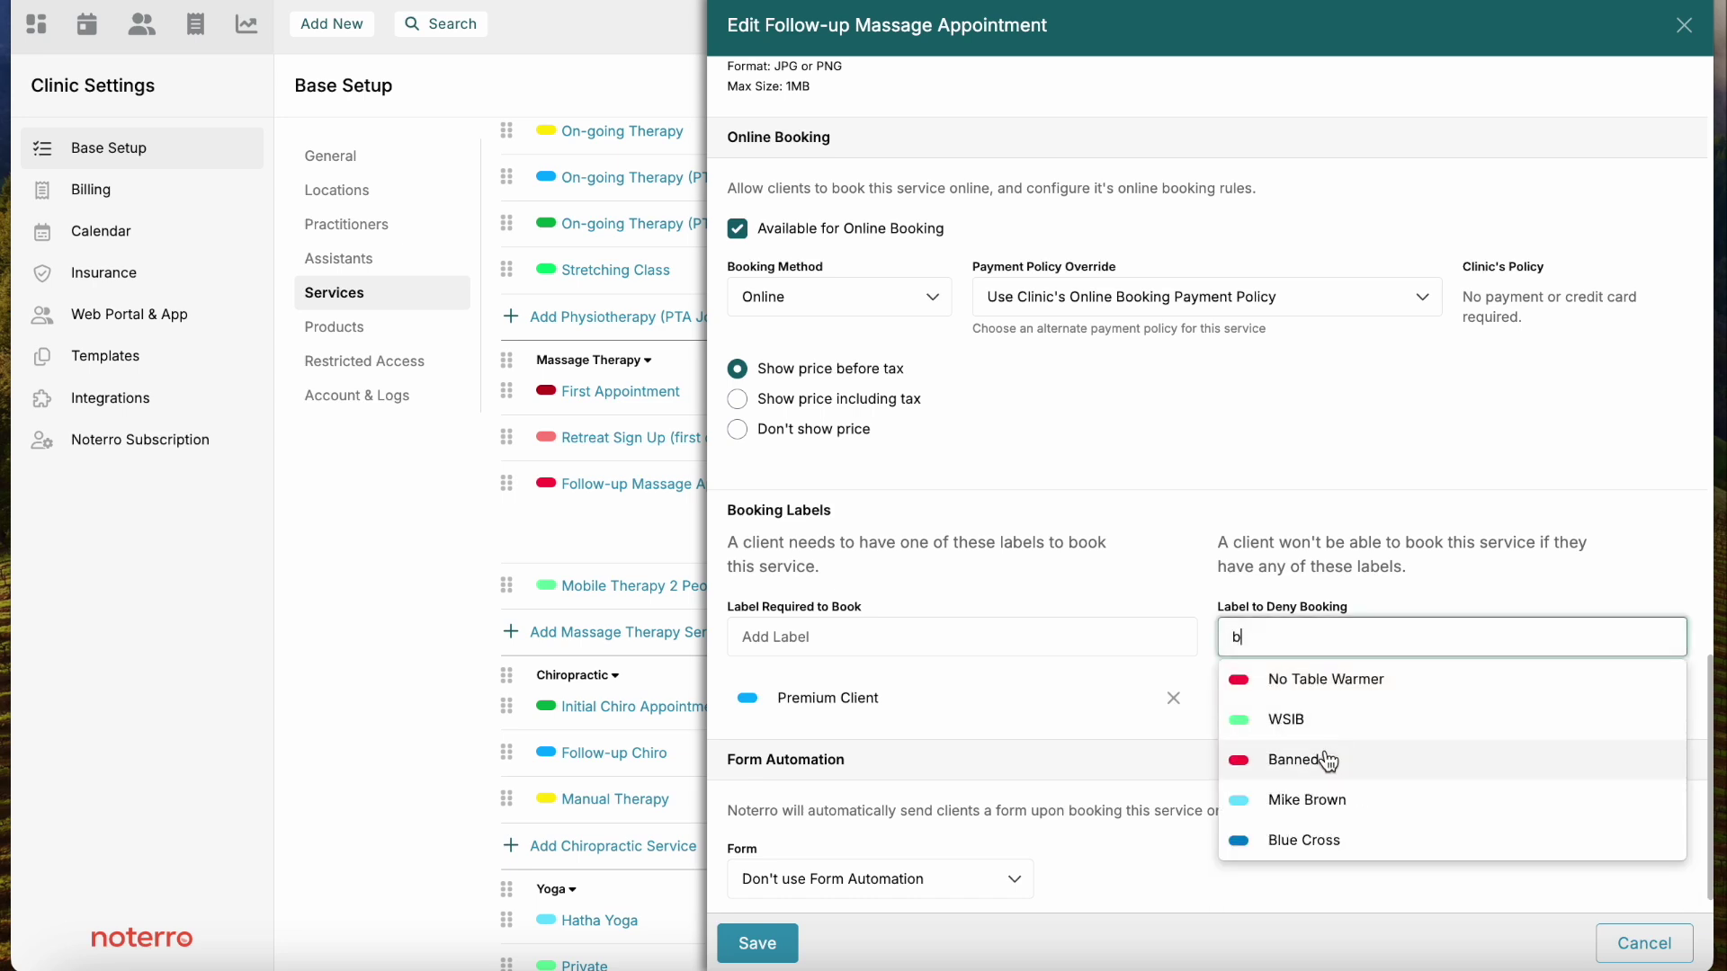
click(1300, 759)
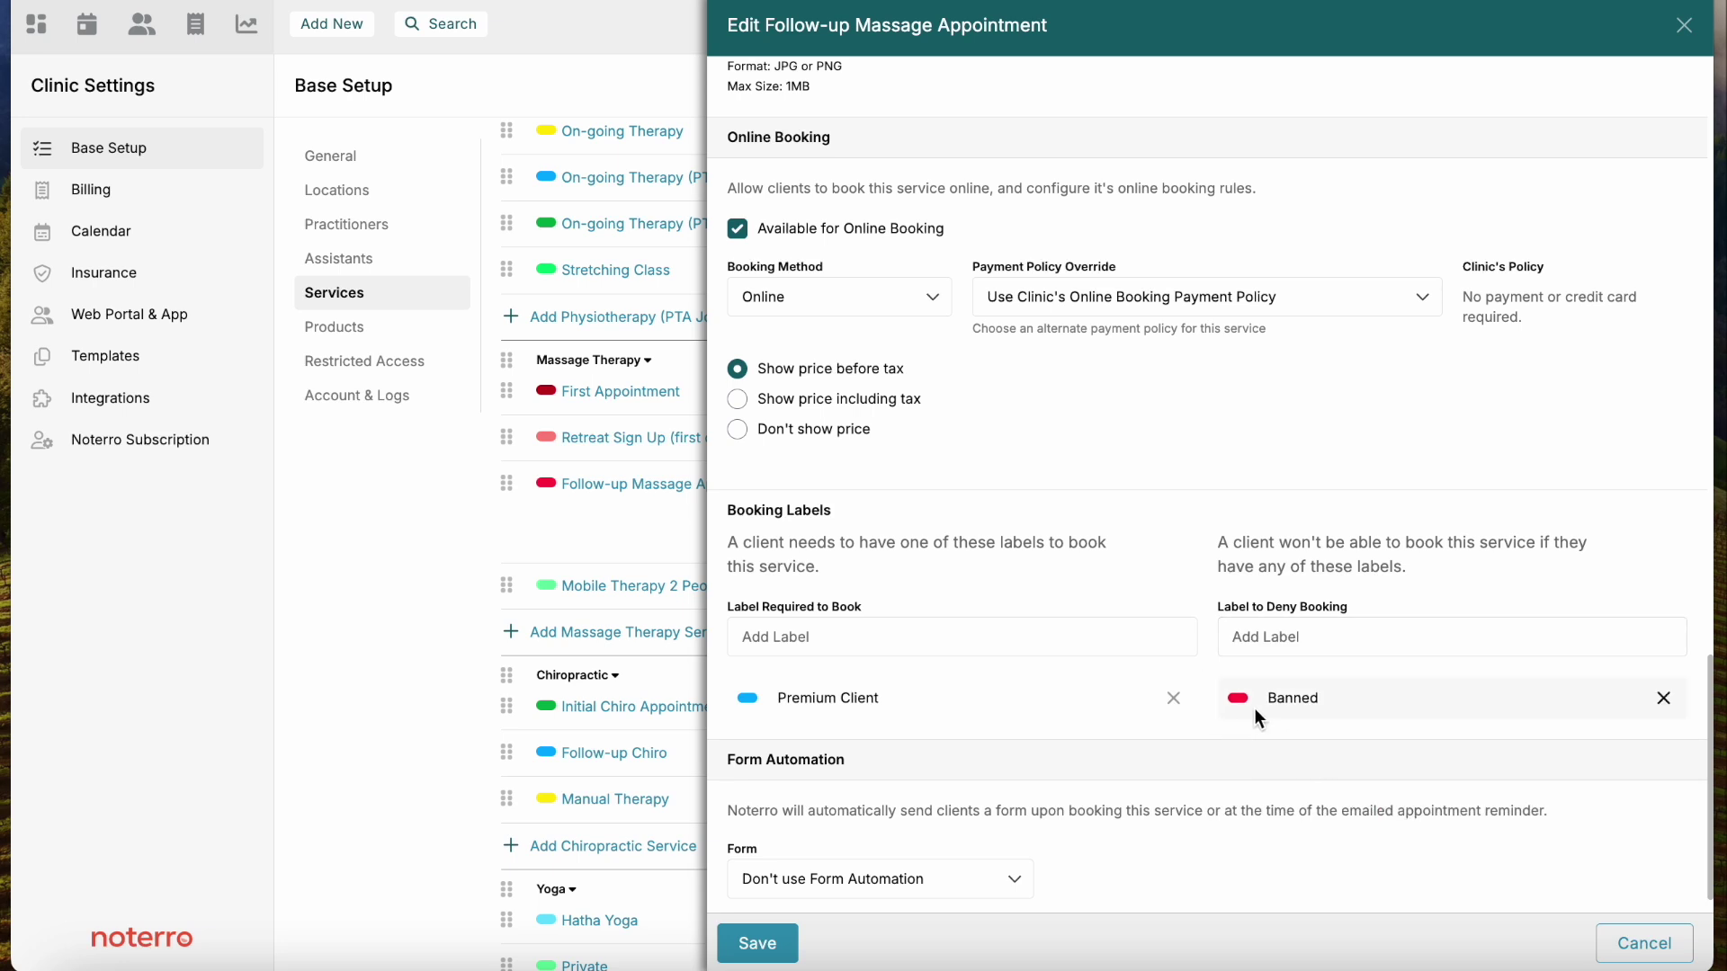
Remove Premium Client from the labels required to book the Follow-up Massage Appointment.
click(1173, 700)
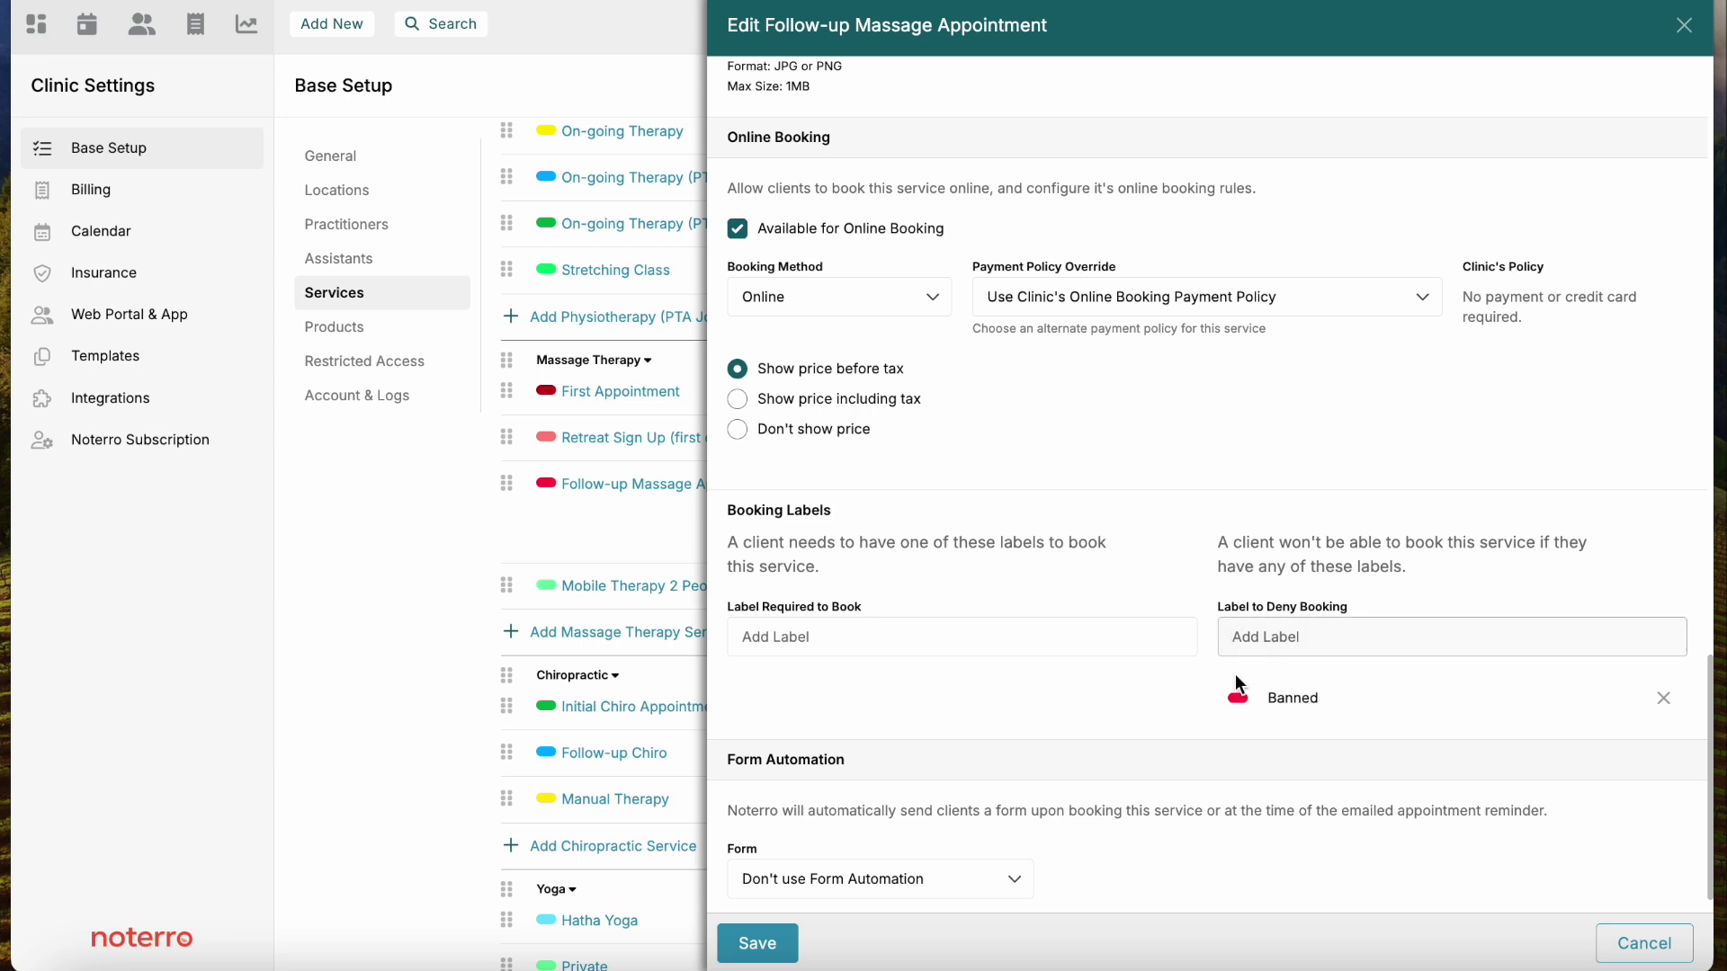
scroll(1110, 515, up, 1)
scroll(1110, 526, down, 1)
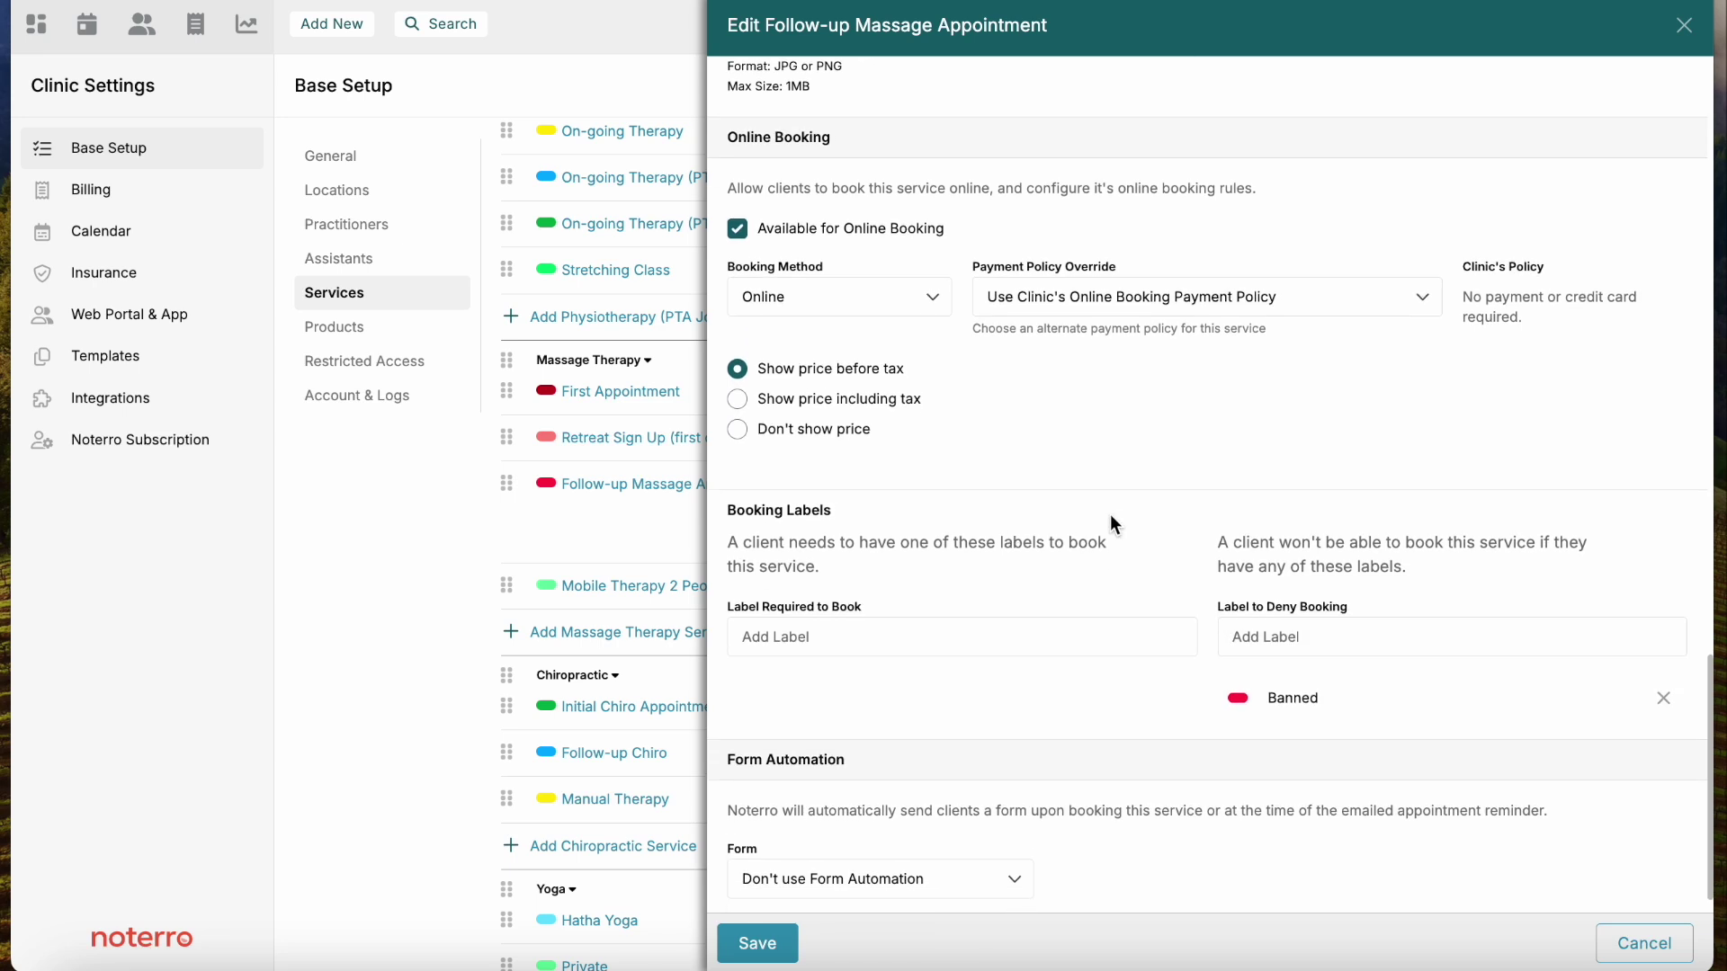